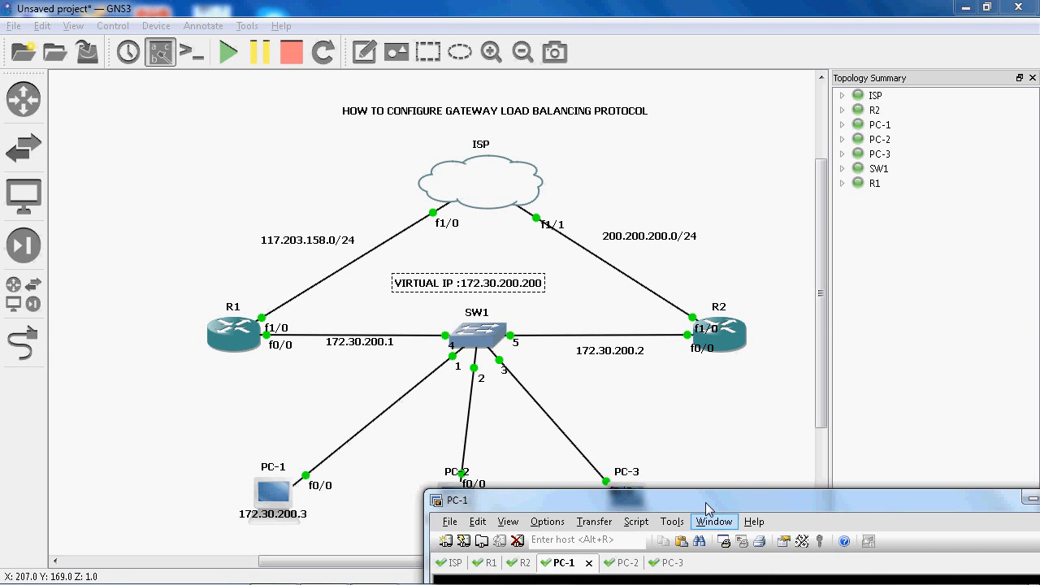
Examine R1's GLBP brief output, comparing the virtual MAC addresses and active routers with the topology diagram
left_click_drag(713, 507, 713, 166)
left_click(497, 221)
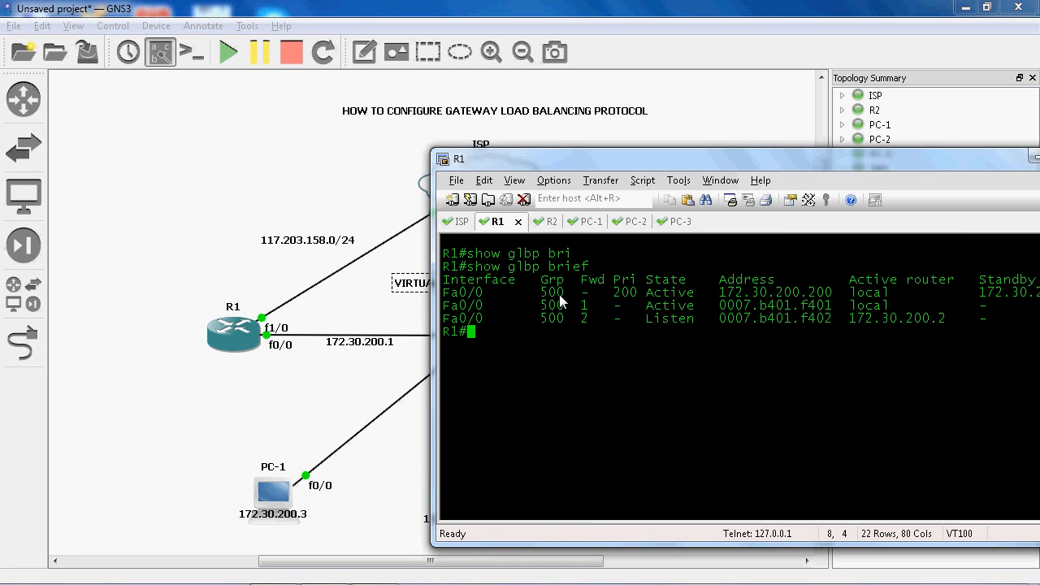
left_click_drag(720, 306, 832, 303)
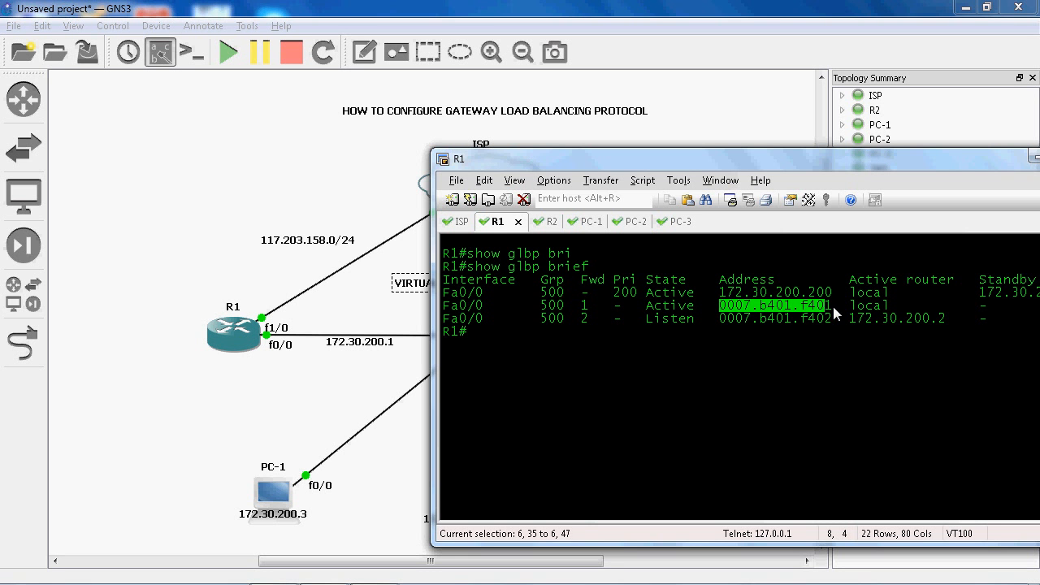
left_click(833, 306)
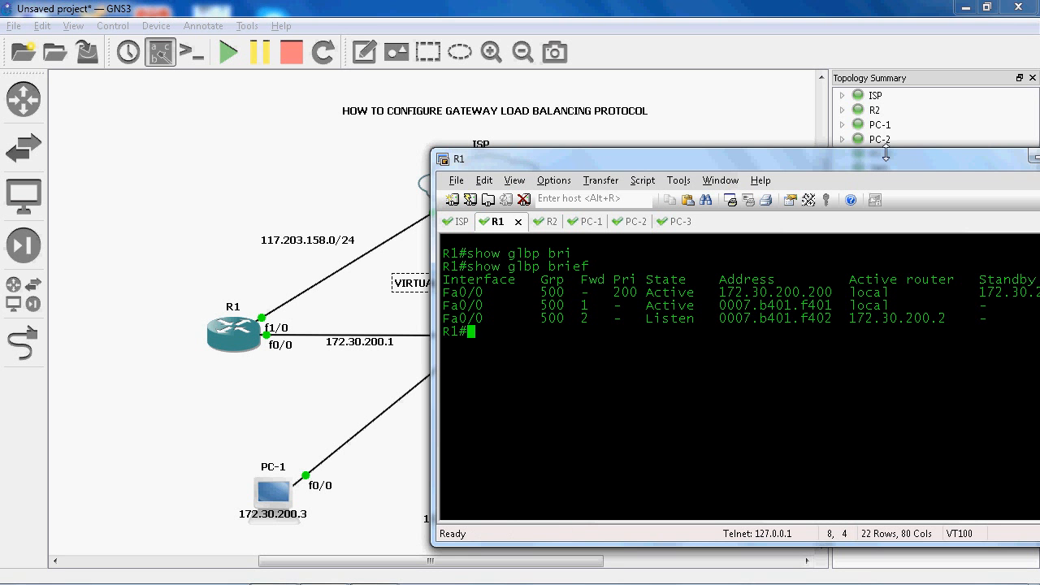
left_click_drag(875, 164, 859, 519)
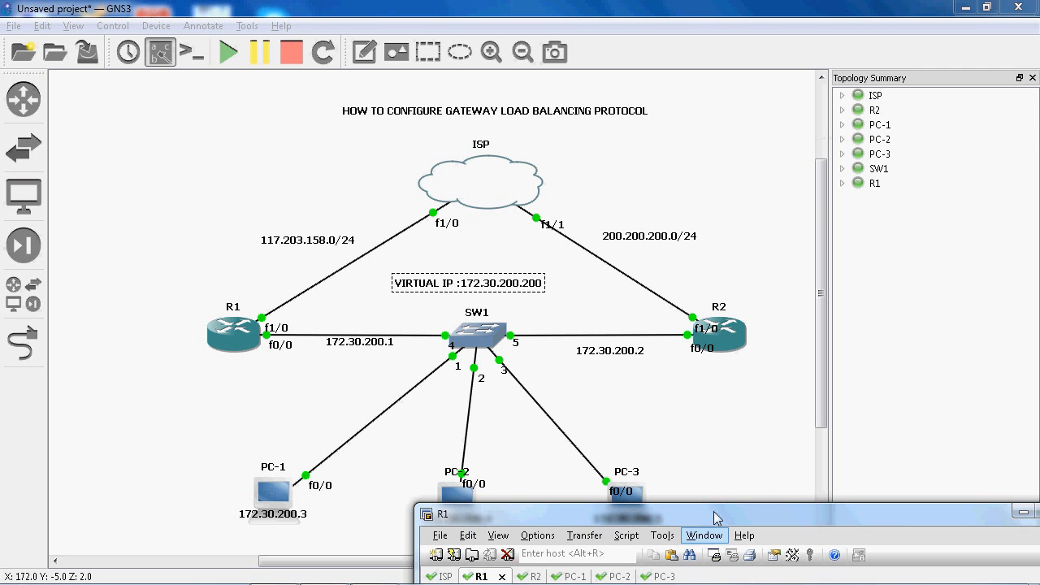
left_click_drag(715, 518, 809, 165)
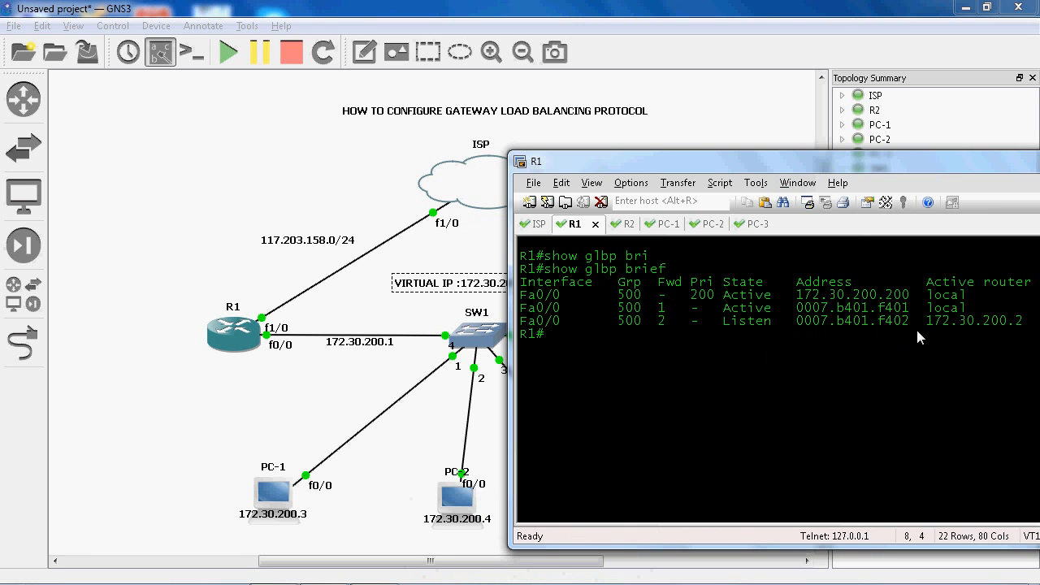
left_click_drag(868, 168, 865, 584)
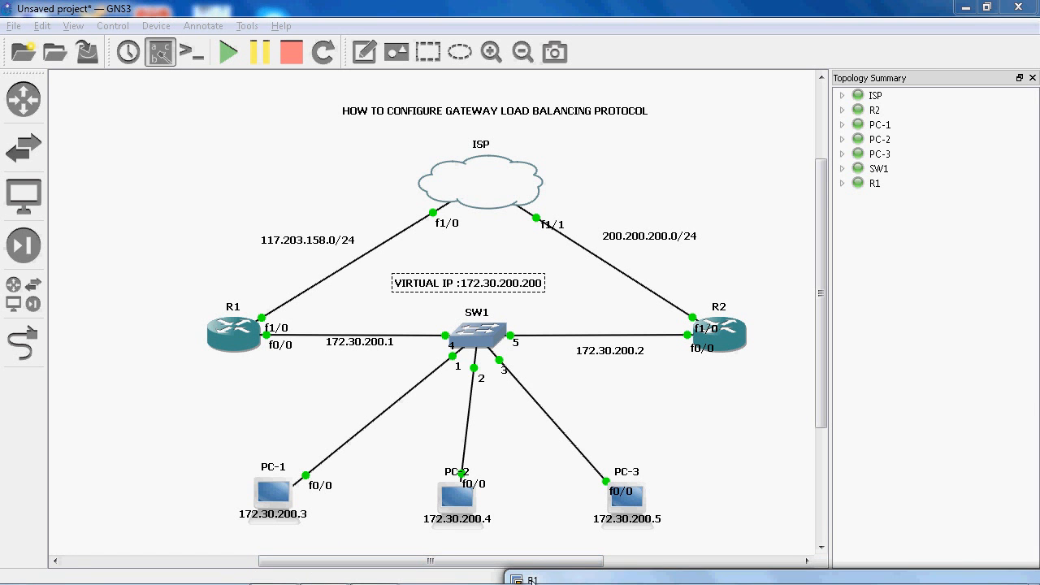
left_click(530, 579)
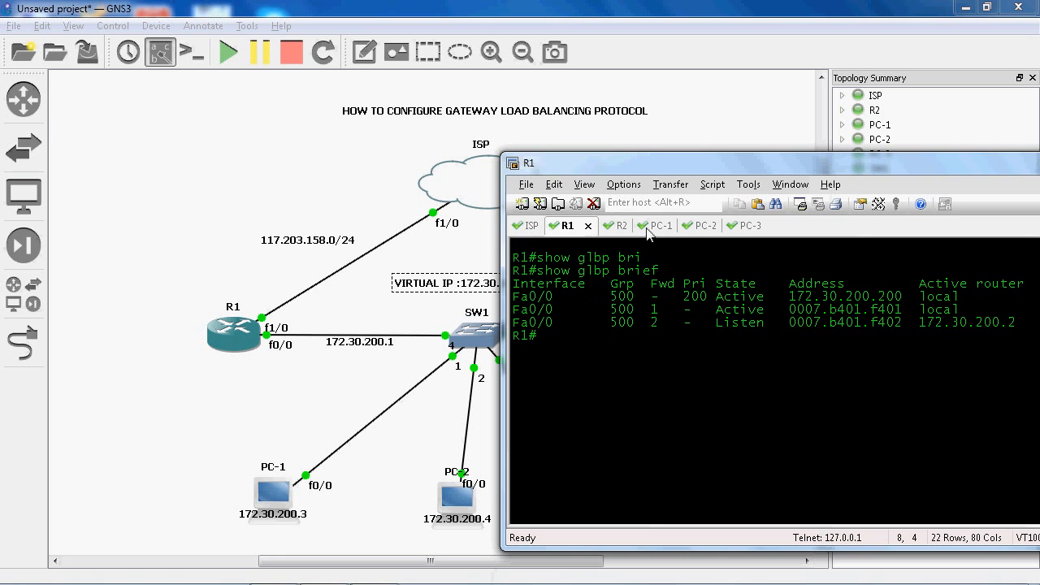
Run traceroute 117.203.158.1 from PC-1 and highlight the first hop in the output
left_click(650, 228)
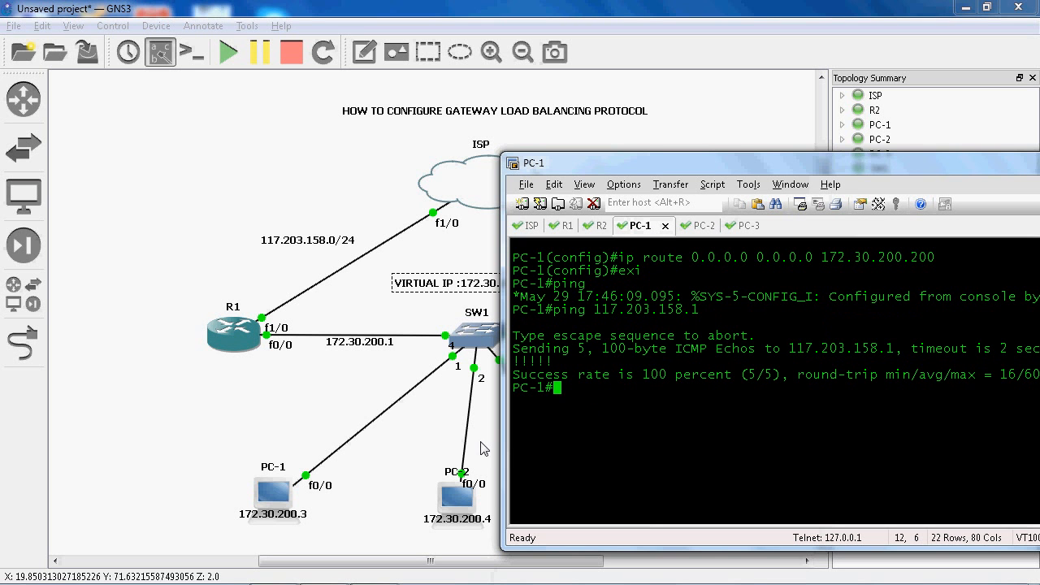
type("traceruote")
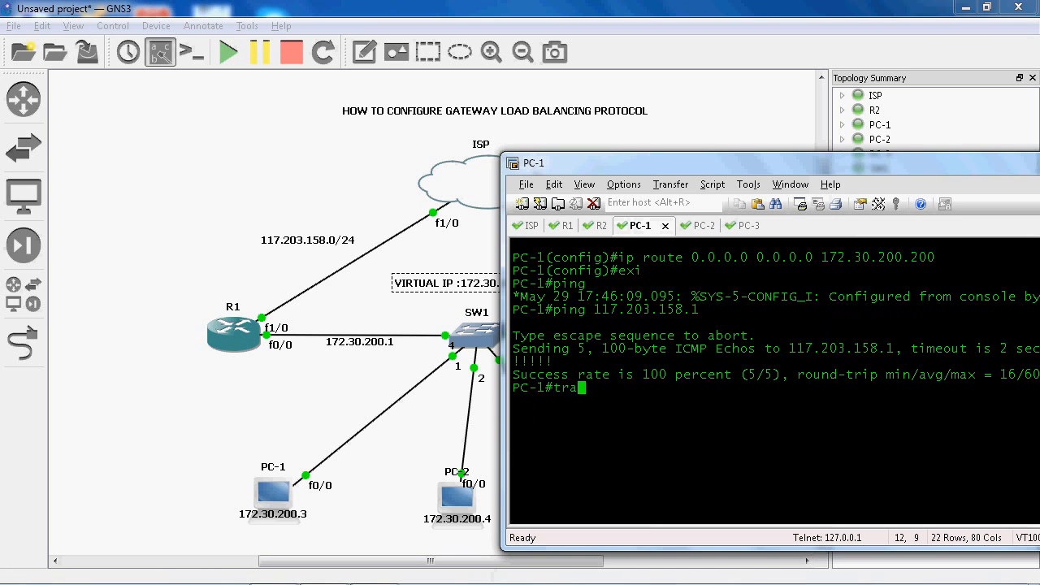
key("BackSpace")
key("BackSpace")
key("BackSpace")
key("BackSpace")
key("BackSpace")
type("oute 117.203.158.1")
key("Return")
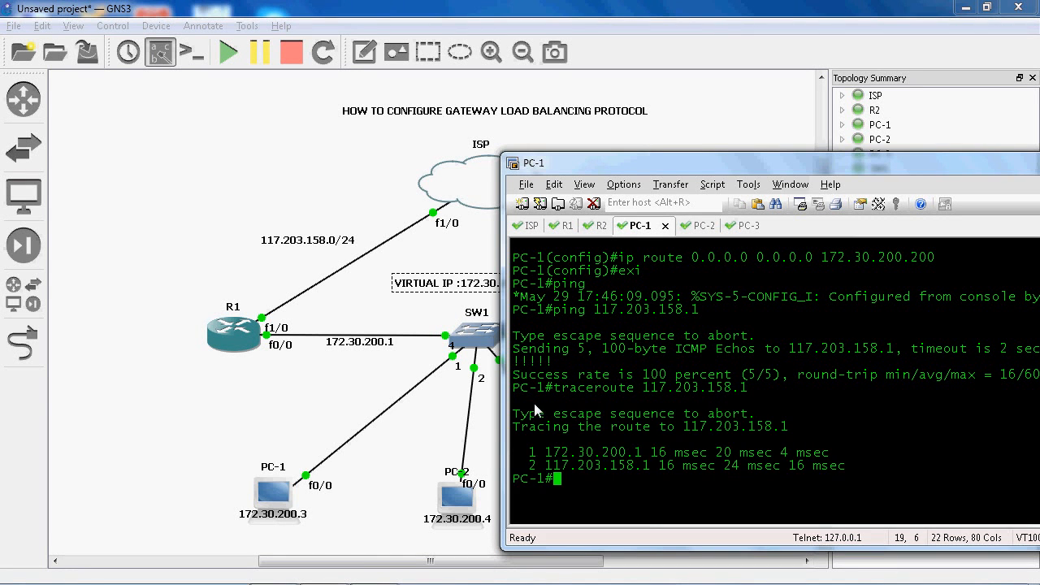
left_click_drag(547, 452, 831, 463)
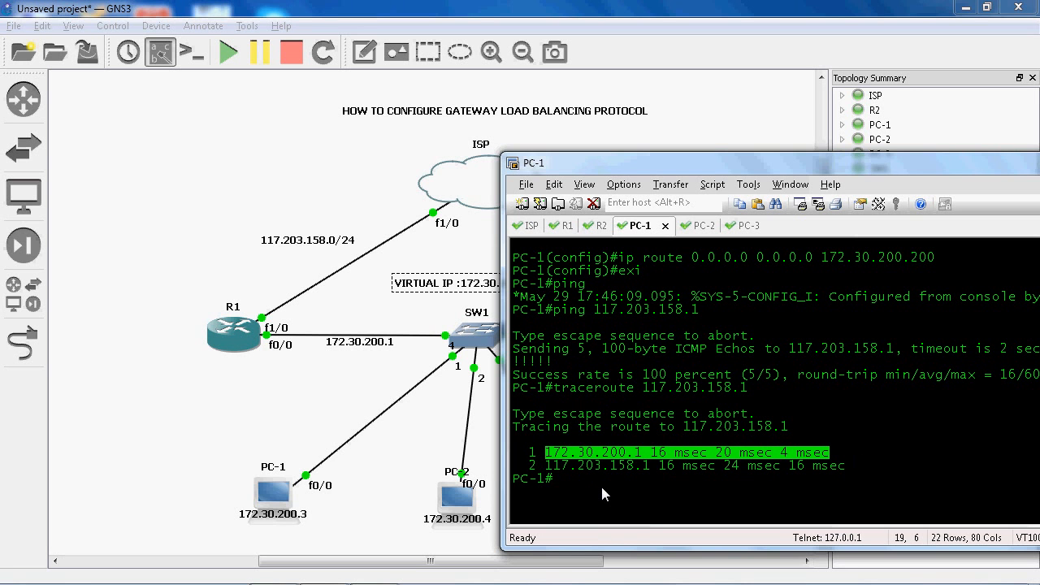
Display PC-1's ARP table with show arp and reposition the console to uncover the PCs in the diagram
type("show arp")
key("Return")
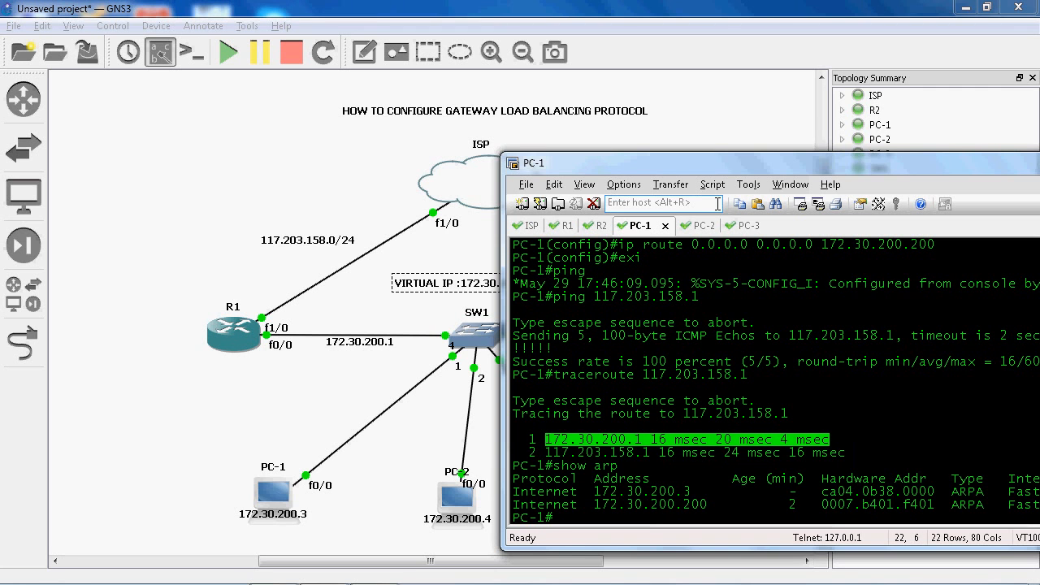
left_click_drag(723, 166, 719, 31)
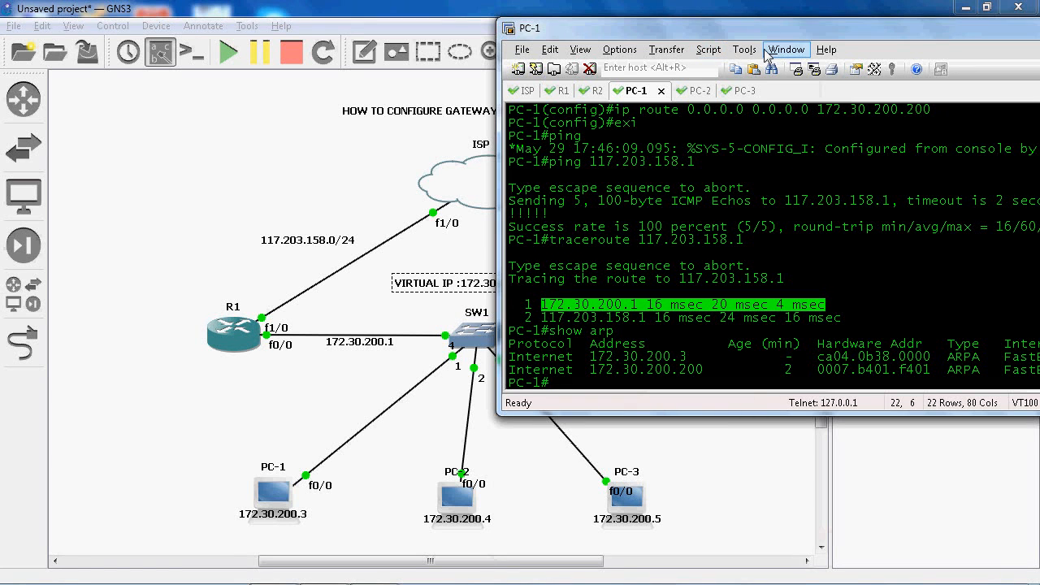
Clear PC-1's console screen, run show arp again, and highlight the hardware address of virtual IP 172.30.200.200
left_click(550, 50)
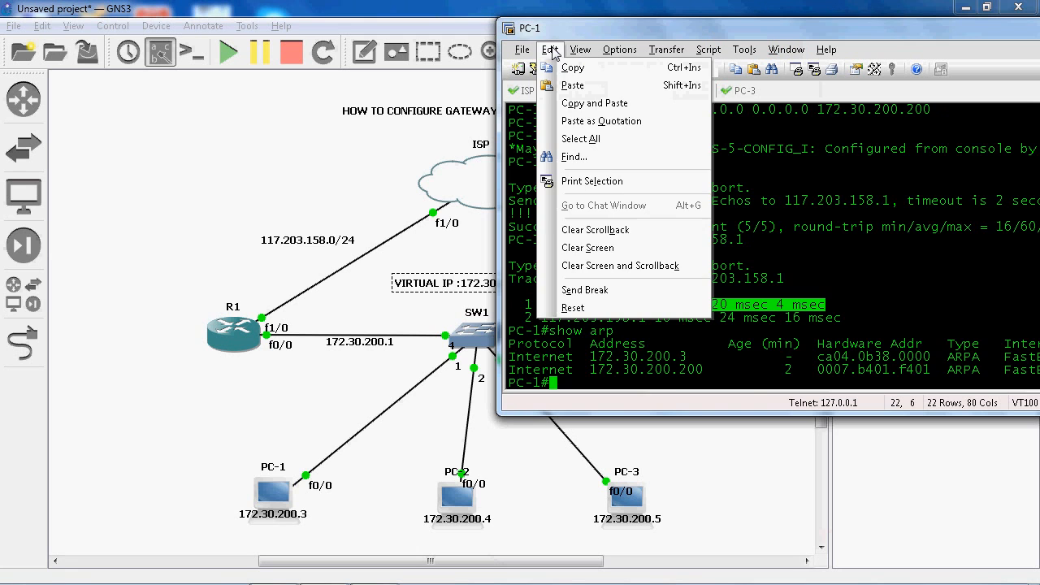
left_click(585, 248)
key("Return")
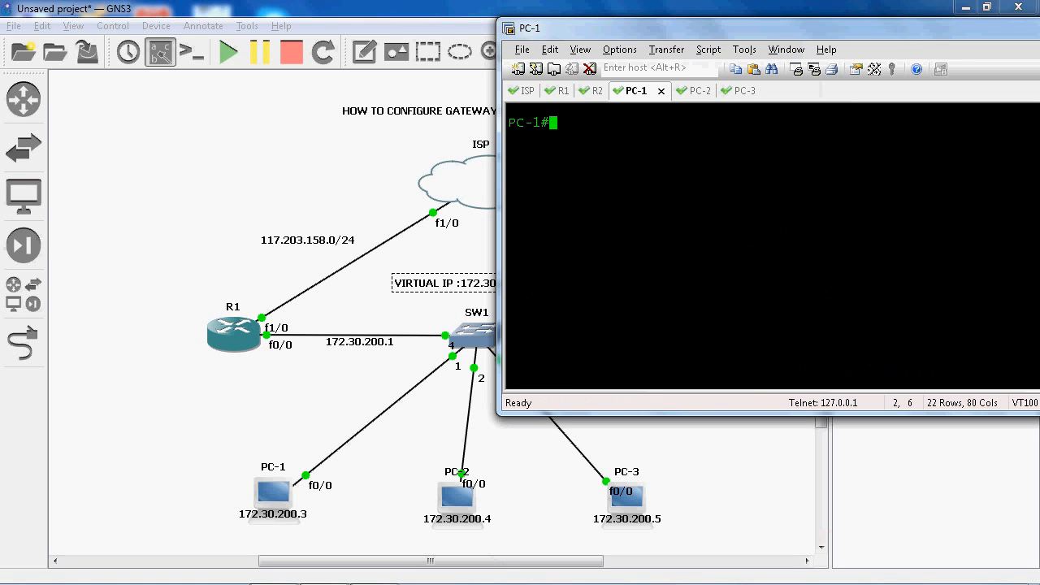
type("show arp")
key("Return")
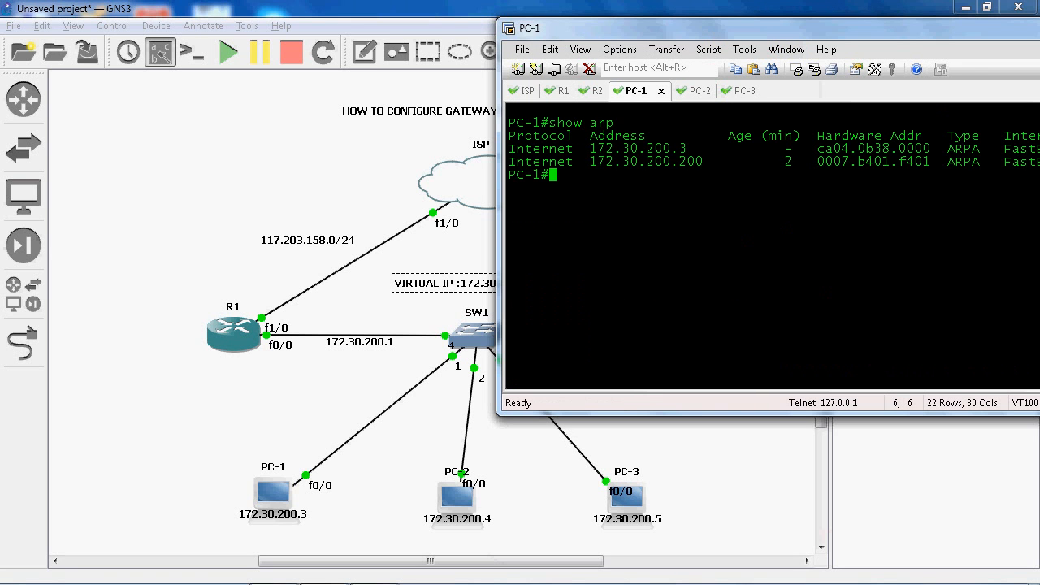
left_click_drag(737, 28, 532, 25)
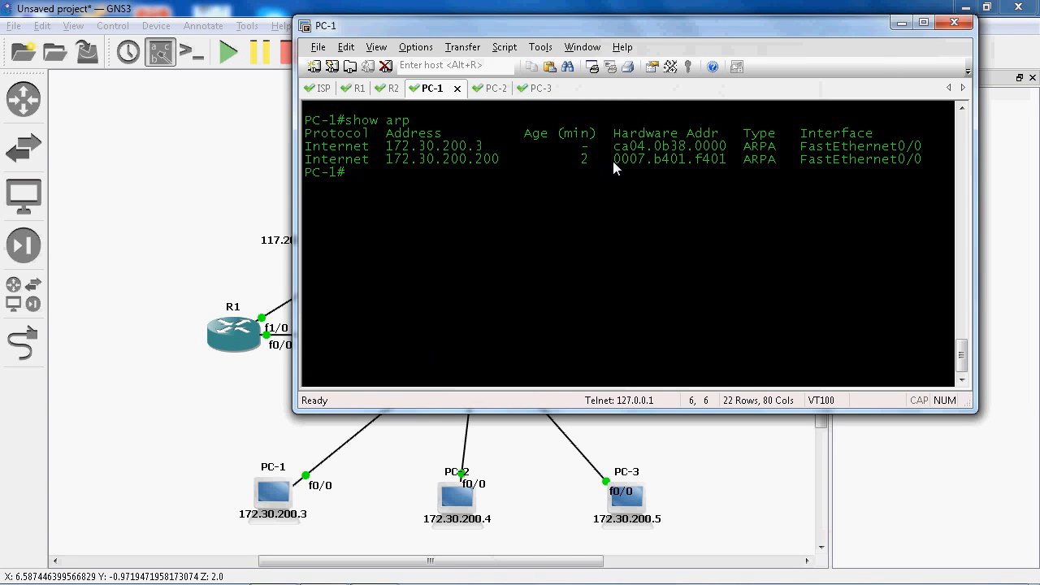
left_click_drag(612, 161, 726, 161)
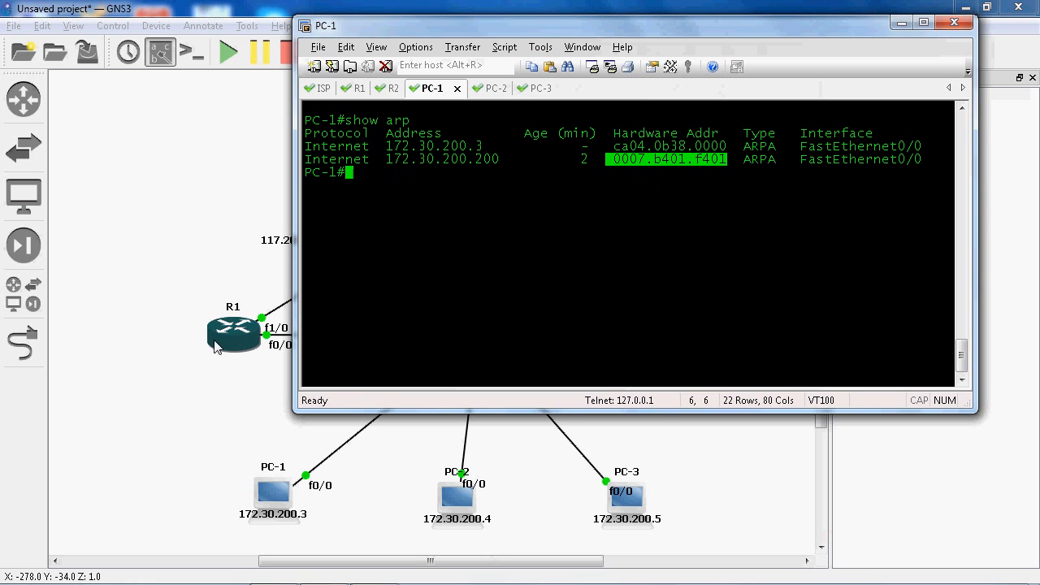
Switch to the PC-2 console and exit global configuration mode
left_click(486, 87)
type("e")
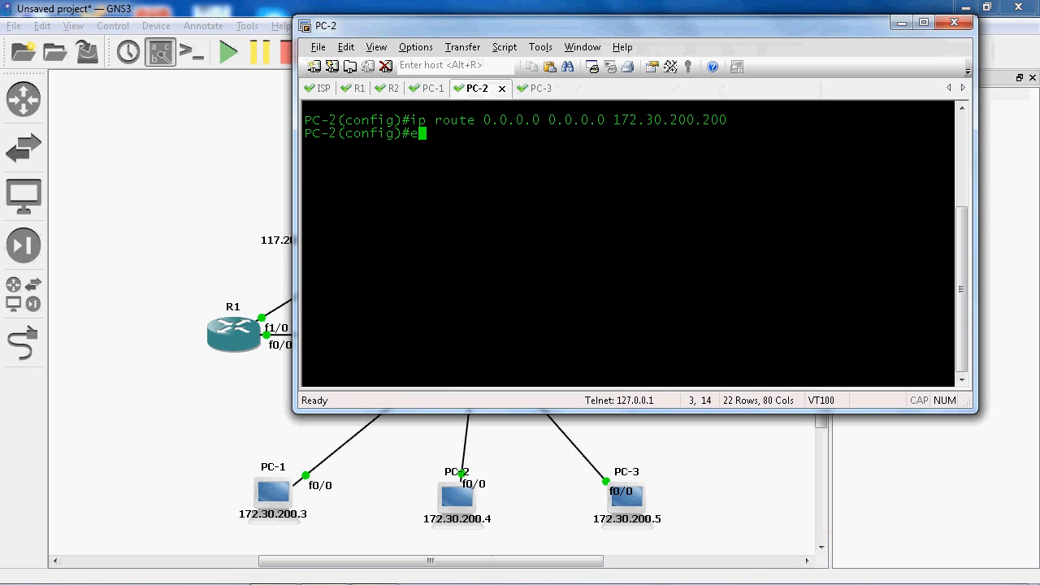
type("xii")
key("BackSpace")
key("Return")
Ping the ISP address 117.203.158.1 from PC-2
type("p")
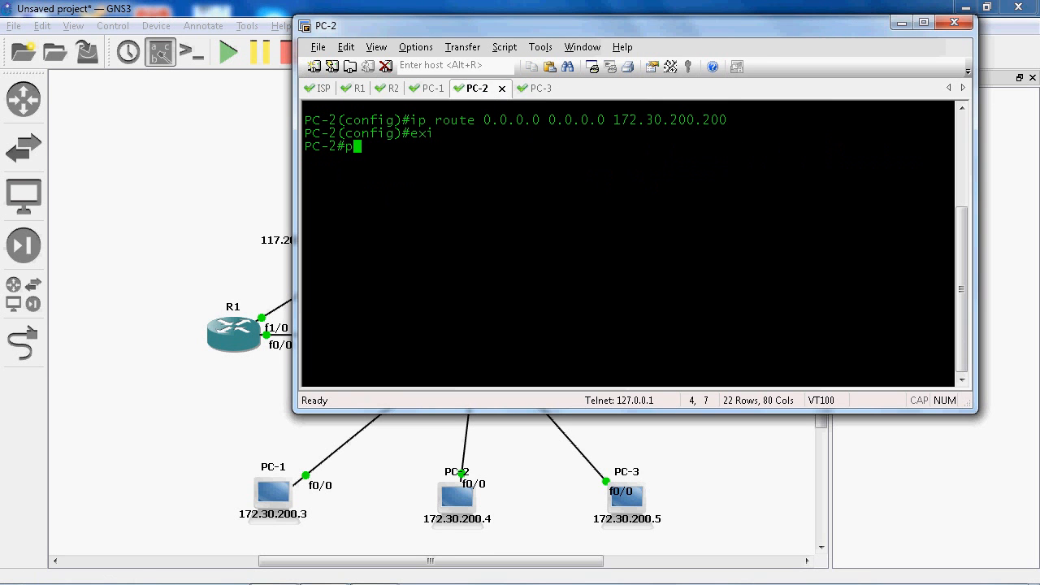
type("ing 117")
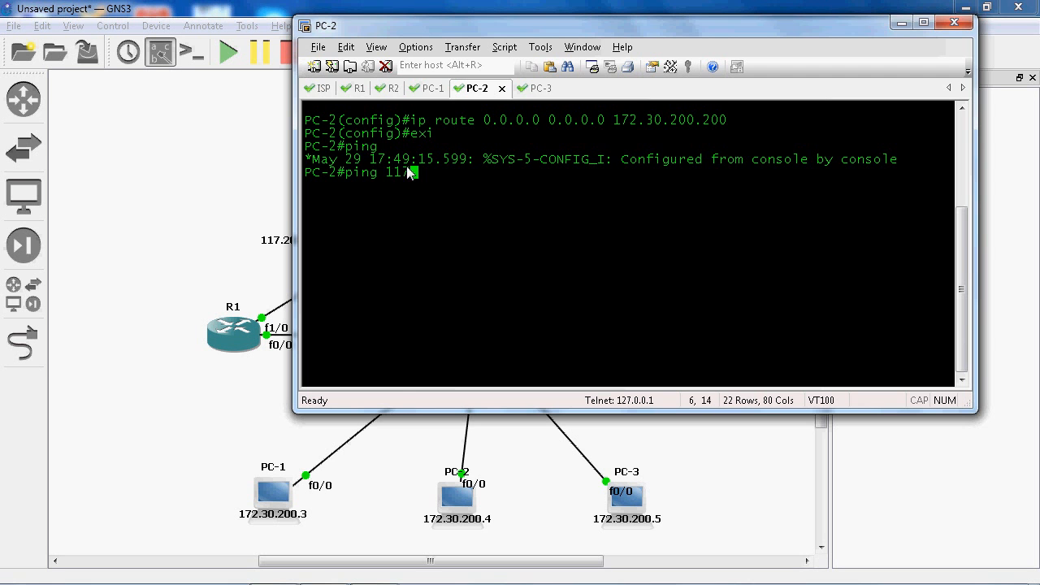
left_click_drag(528, 25, 671, 44)
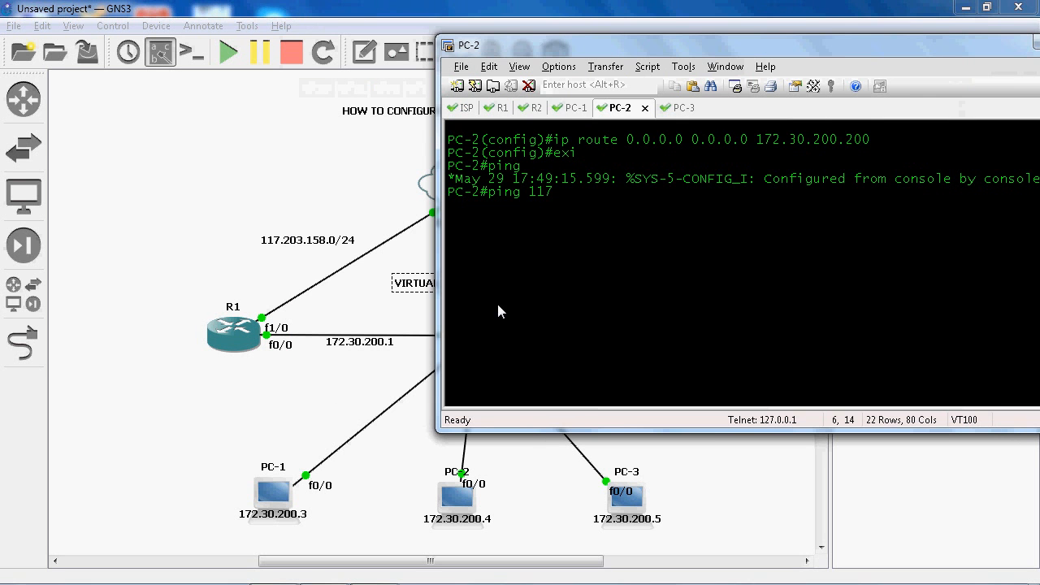
type(".203.158.1")
key("Return")
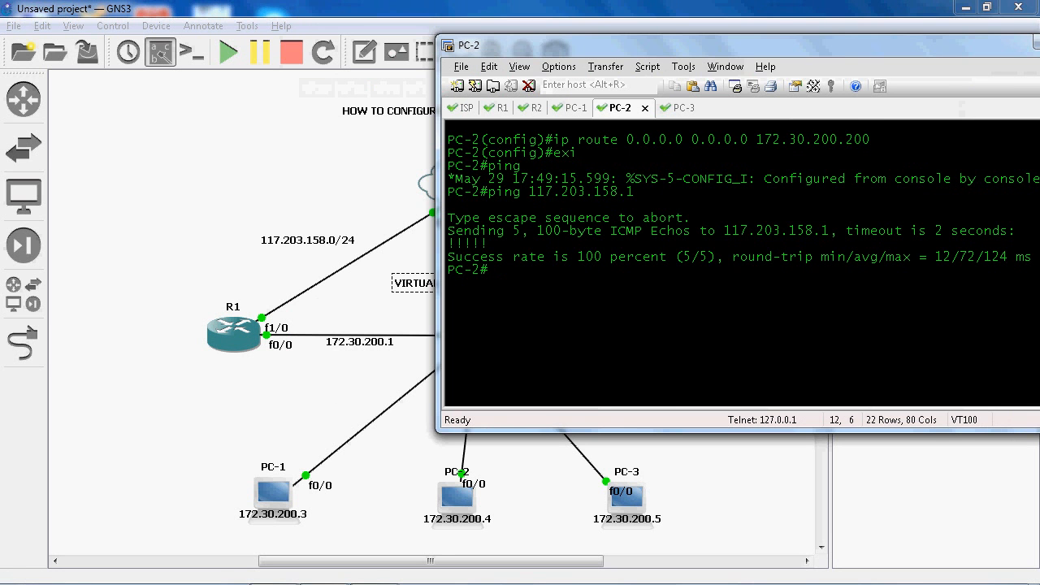
Run traceroute 117.203.158.1 from PC-2 and highlight the first-hop address
type("traceroute 117.203.1")
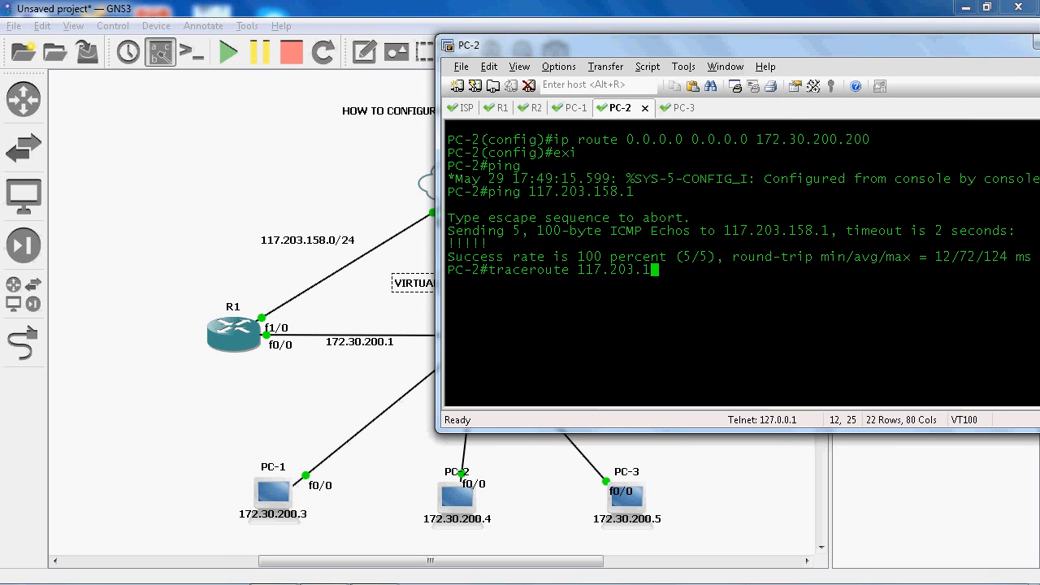
type("58.1")
key("Return")
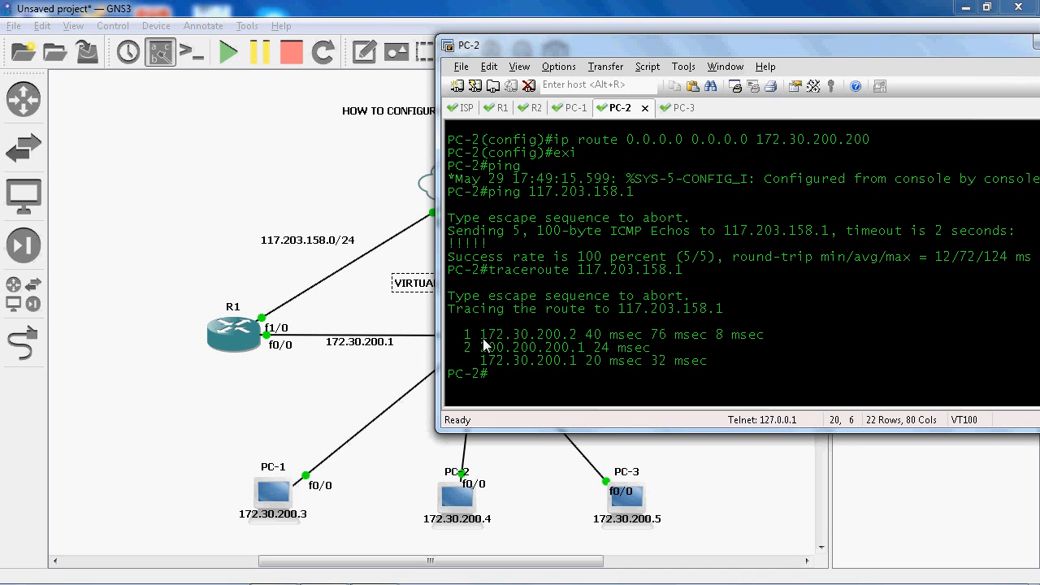
left_click_drag(481, 335, 586, 336)
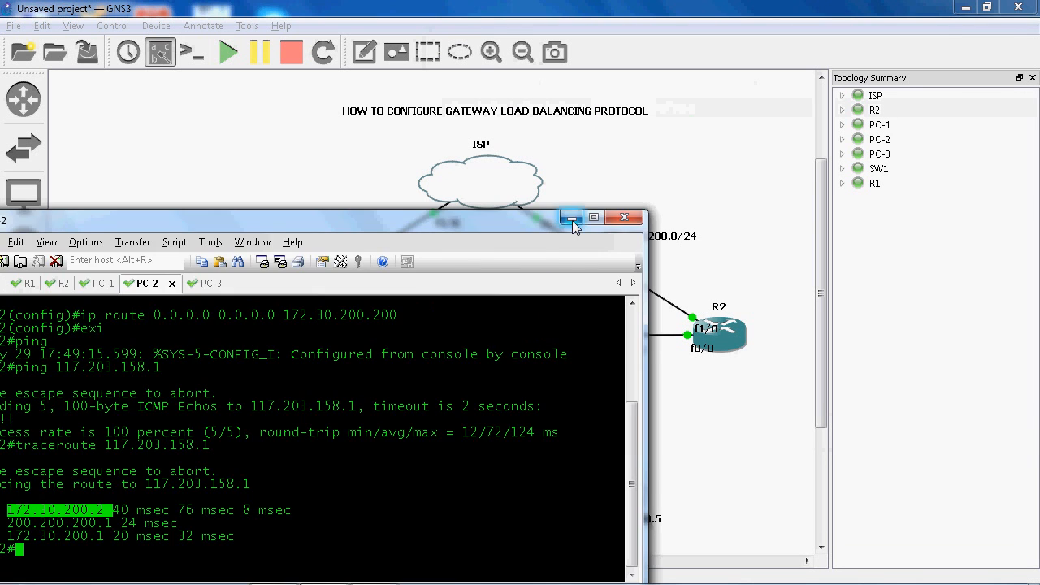
Minimize the console window and review R1 and PC-2 in the topology diagram
left_click(572, 222)
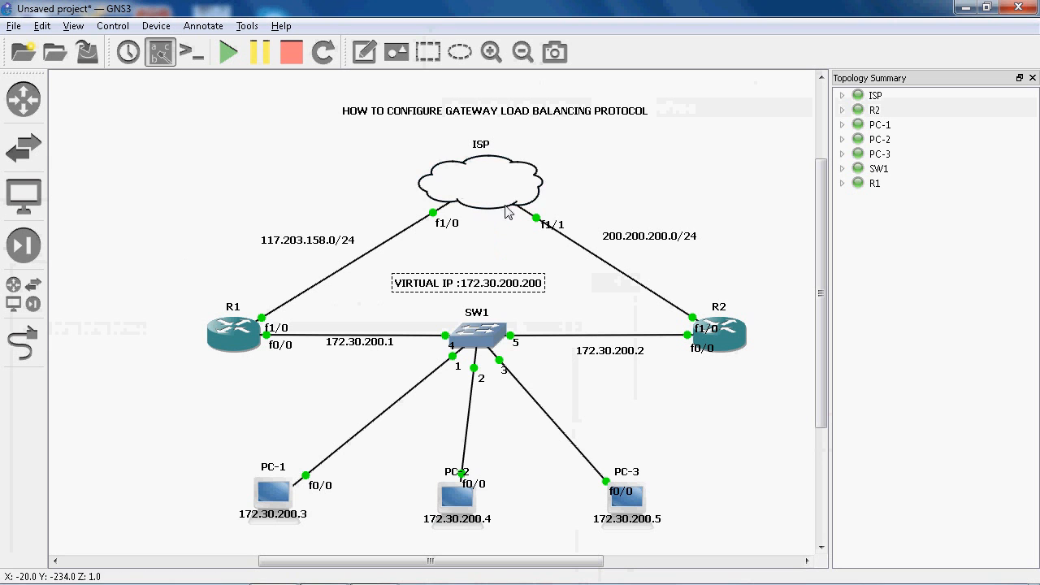
mouse_move(236, 348)
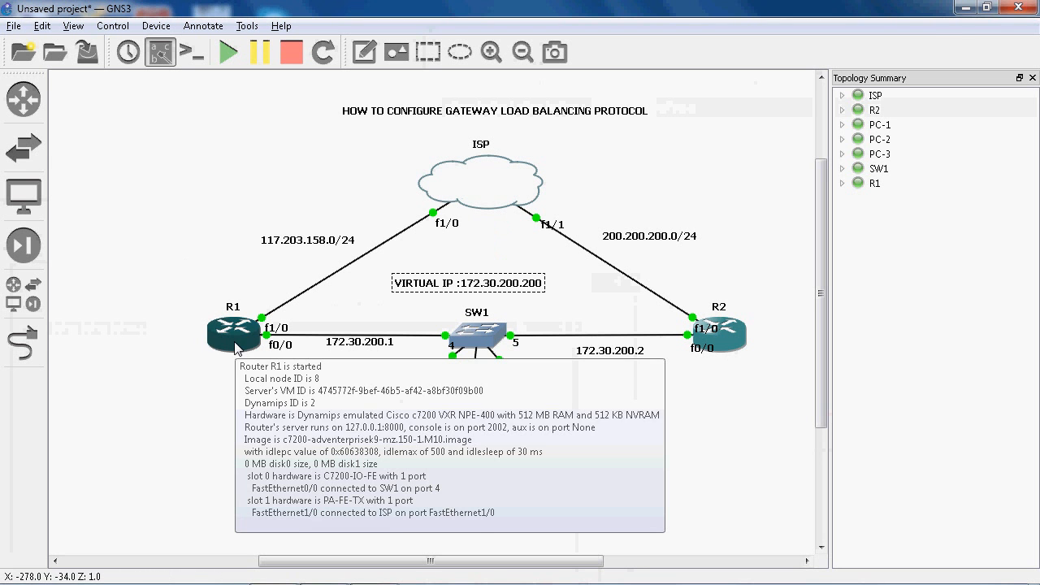
mouse_move(451, 497)
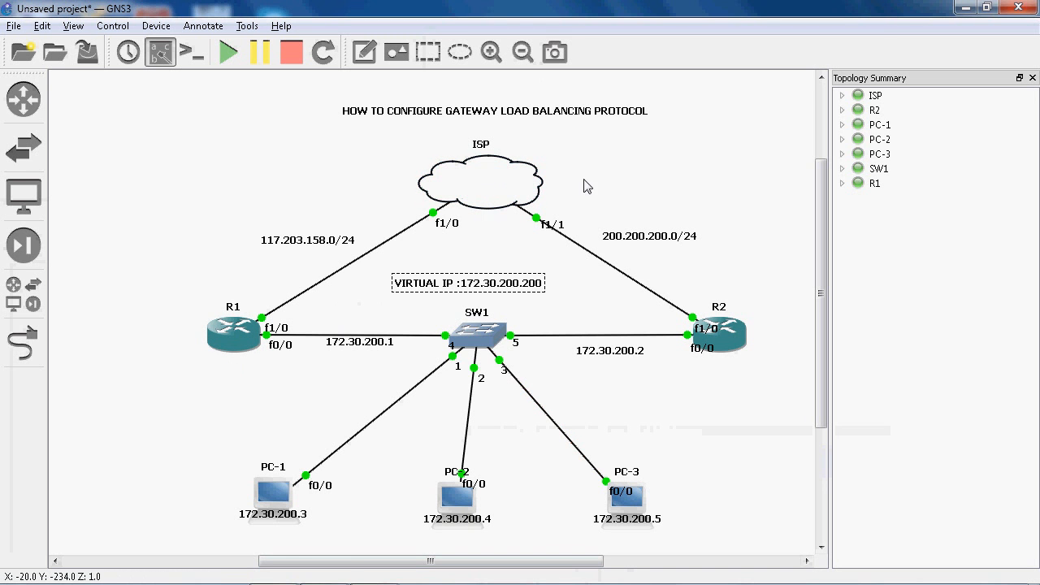
Restore the console, run show arp on PC-2, and compare the virtual IP's hardware address with the one on PC-1
left_click(323, 569)
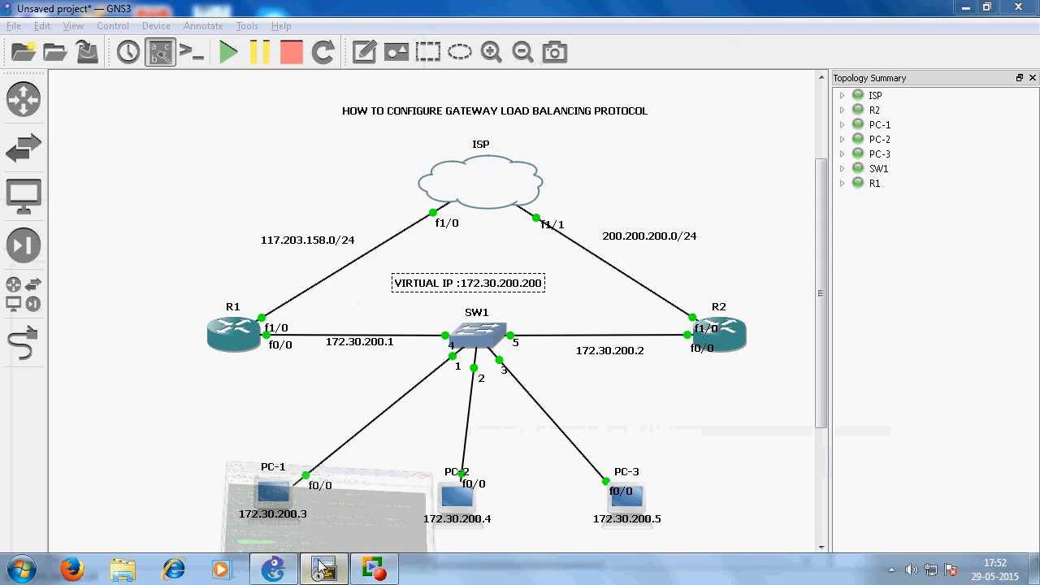
left_click_drag(372, 224, 767, 23)
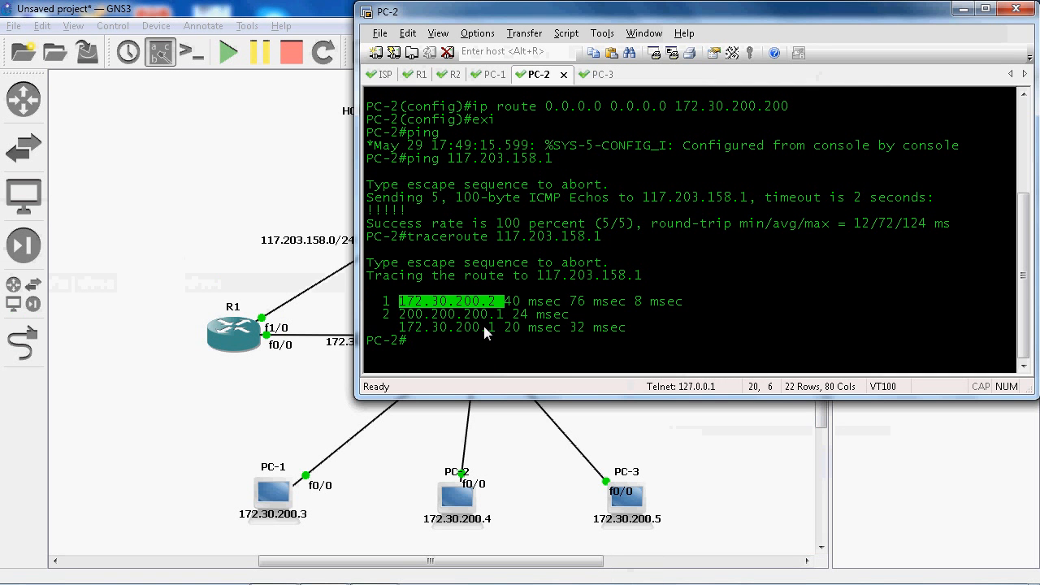
type("show ra")
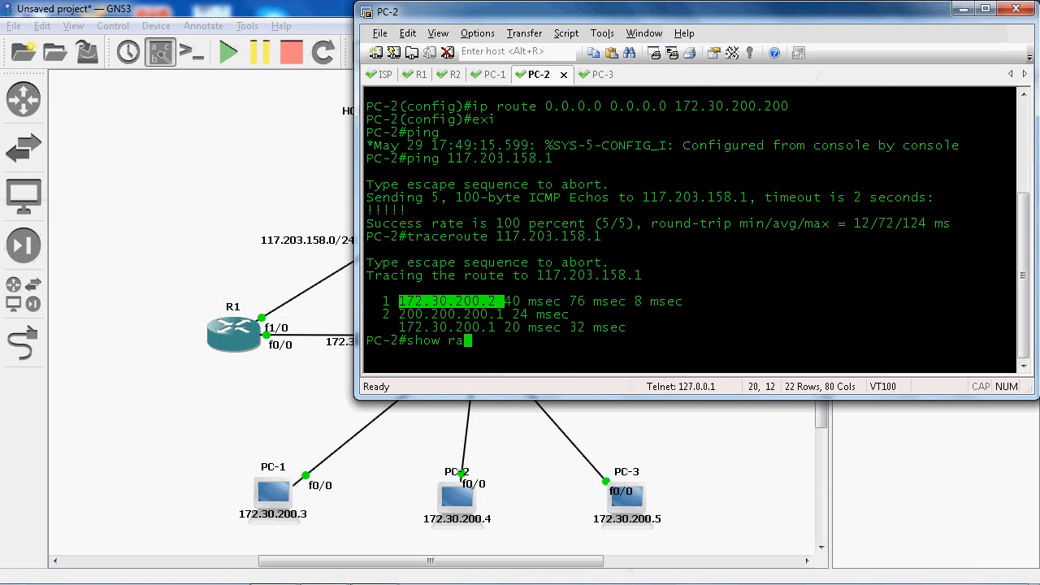
key("BackSpace")
key("BackSpace")
type("arp")
key("Return")
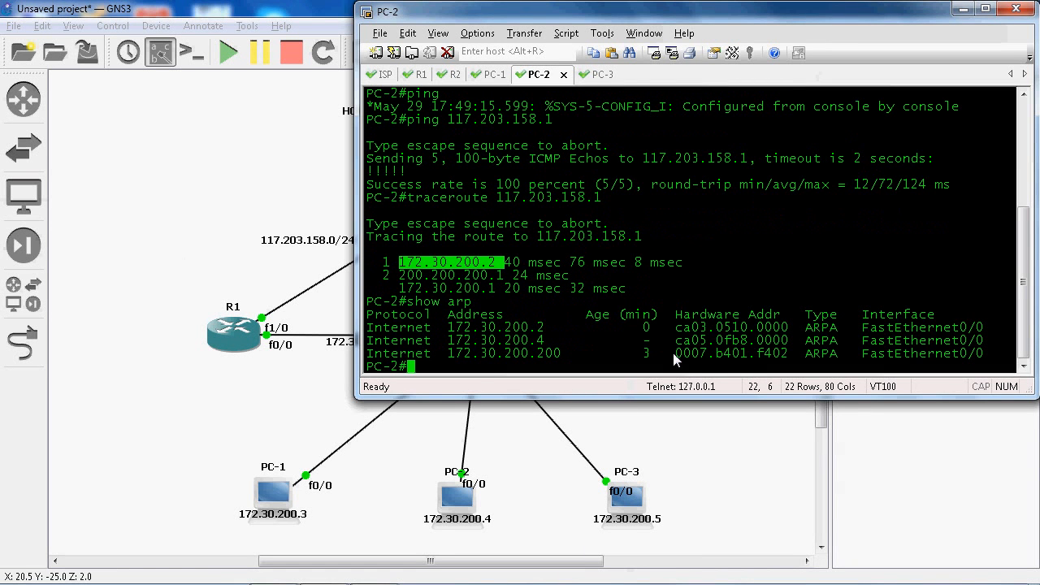
left_click_drag(674, 355, 790, 358)
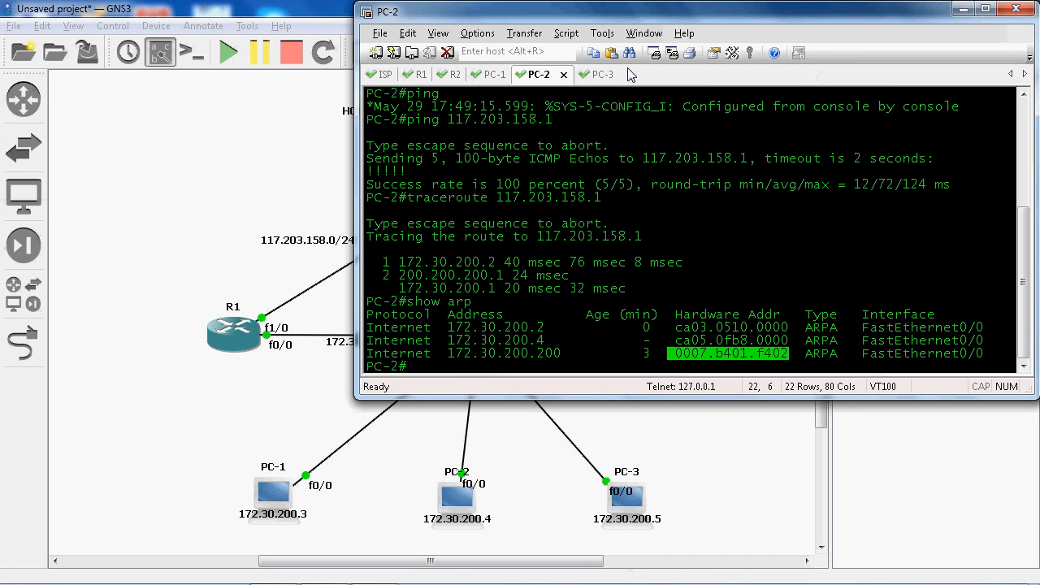
left_click(485, 75)
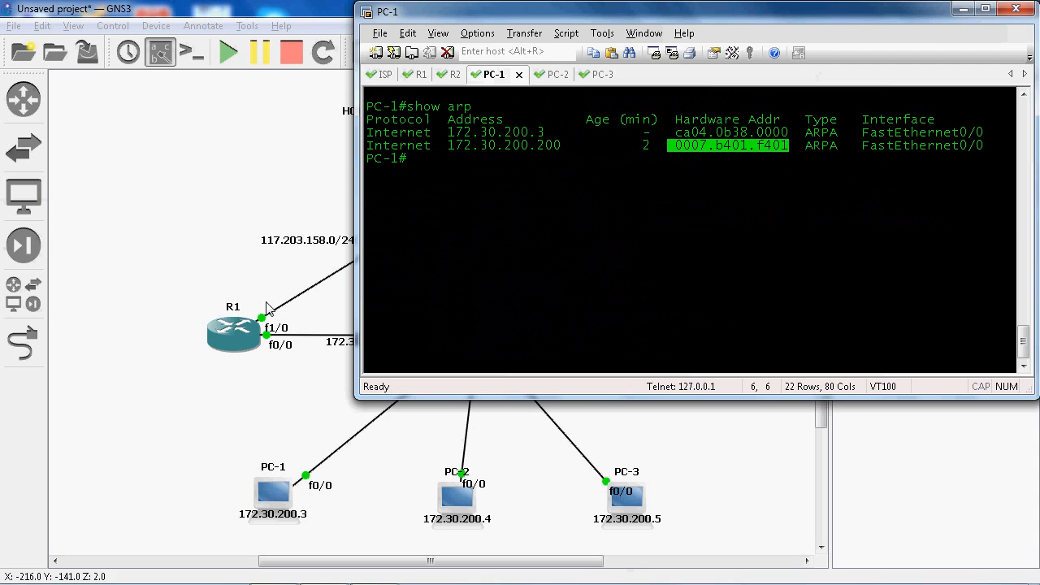
Switch to the PC-3 console, exit configuration mode, and ping the ISP address 117.203.158.1
left_click(548, 75)
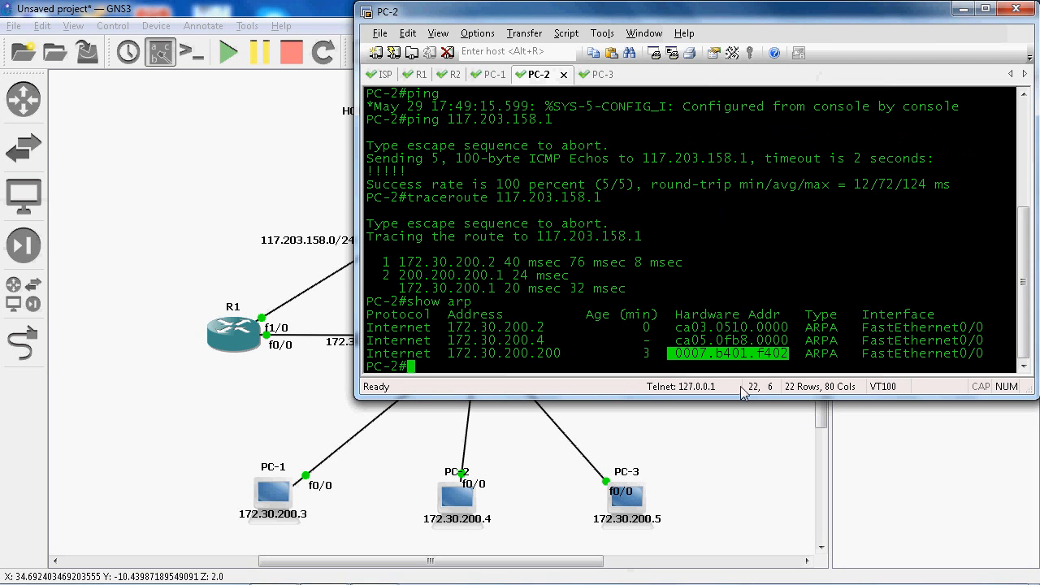
left_click(589, 75)
type("exi")
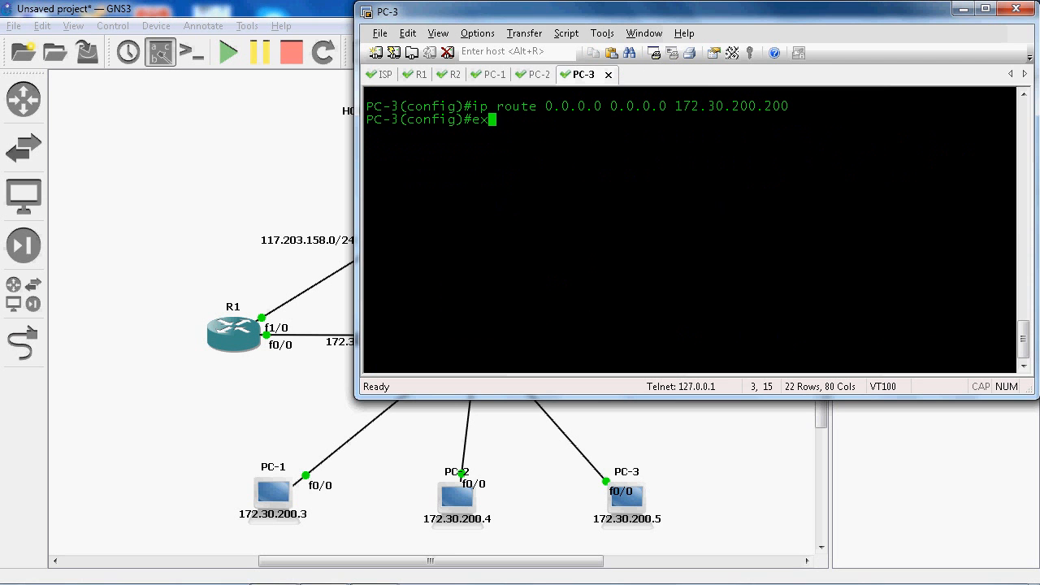
key("Return")
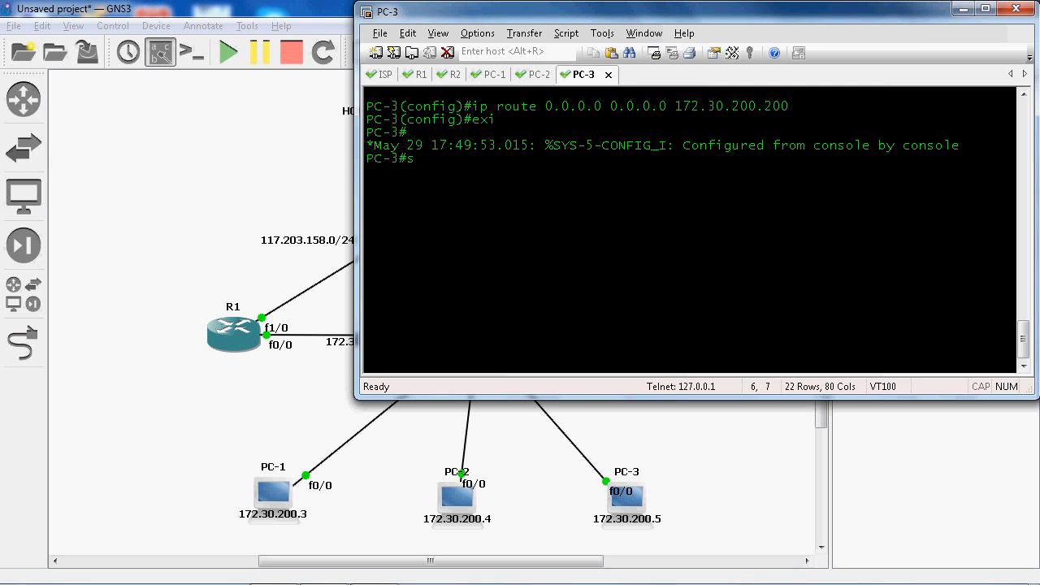
type("ping 117.203.158.1")
key("Return")
Run traceroute 117.203.158.1 from PC-3 and highlight the first-hop line
type("traaf")
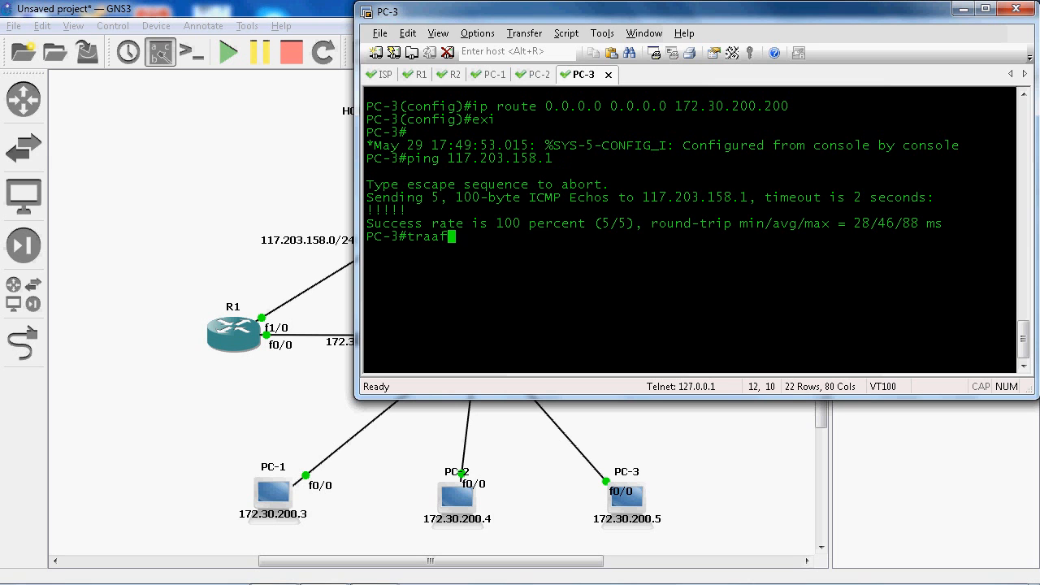
key("BackSpace")
key("BackSpace")
type("ceroute 117.203.158.1")
key("Return")
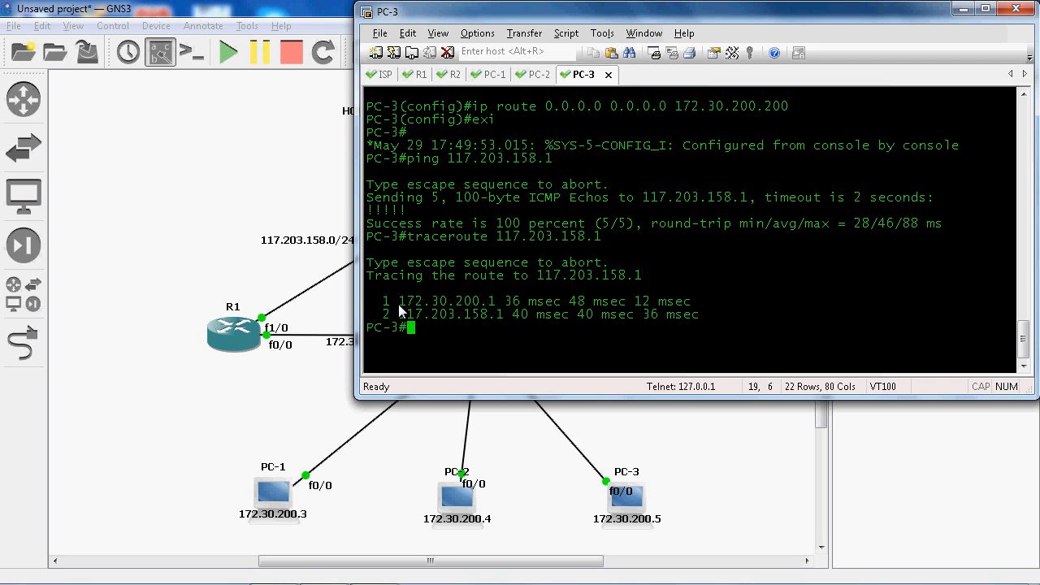
left_click_drag(400, 303, 692, 302)
Run show arp on PC-3 and highlight the hardware address of the virtual IP 172.30.200.200
type("show arp")
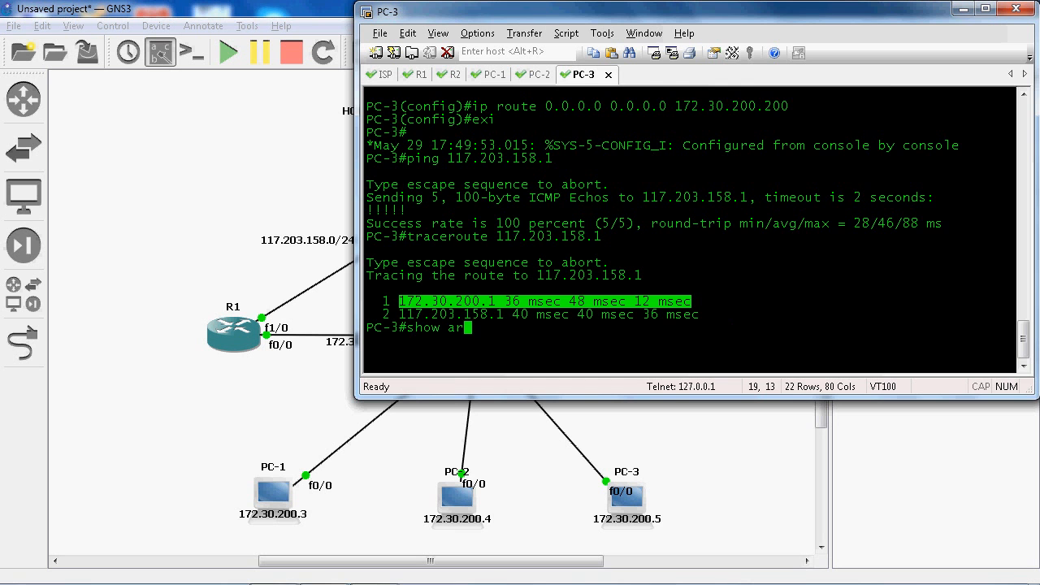
key("Return")
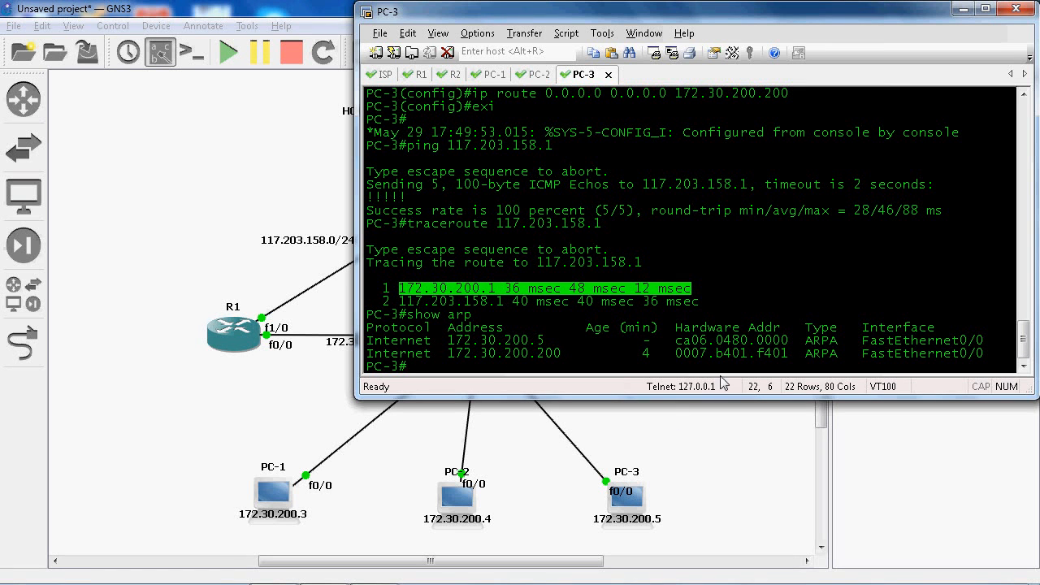
left_click_drag(677, 356, 789, 356)
left_click(791, 355)
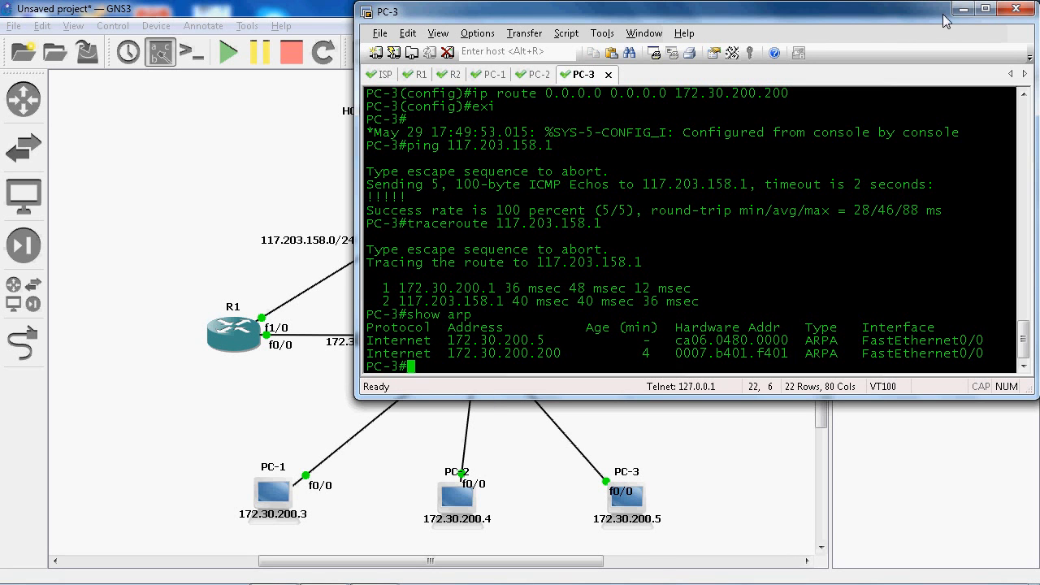
Open the R1 console and enter interface configuration mode for fa0/0
left_click(418, 74)
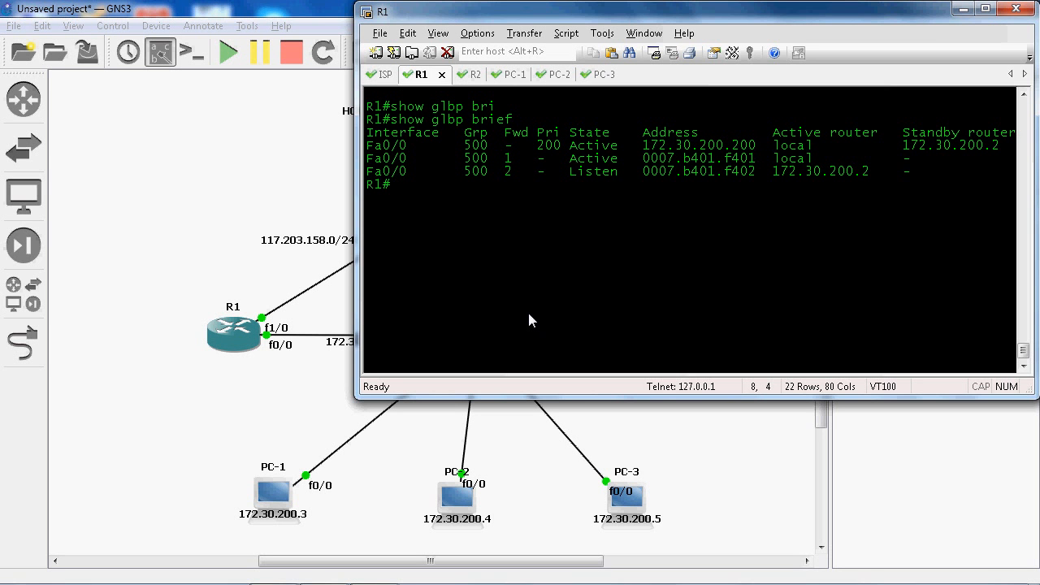
type("conf t")
key("Return")
type("int fa")
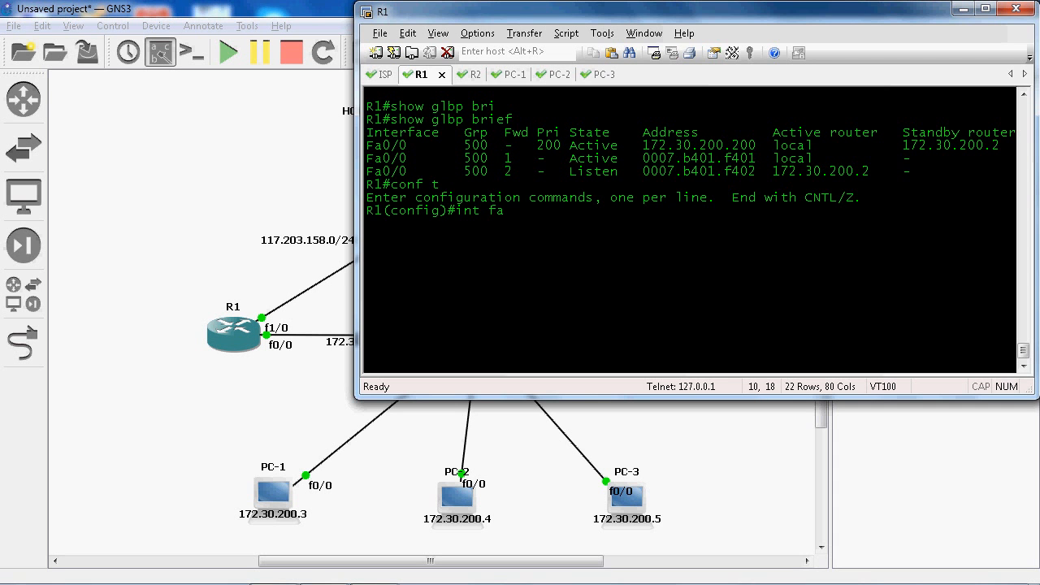
type("0/0")
key("Return")
Display the context help for the glbp 500 command options on R1's fa0/0 interface
type("glbo p 500 ?")
key("BackSpace")
key("BackSpace")
key("BackSpace")
key("BackSpace")
key("BackSpace")
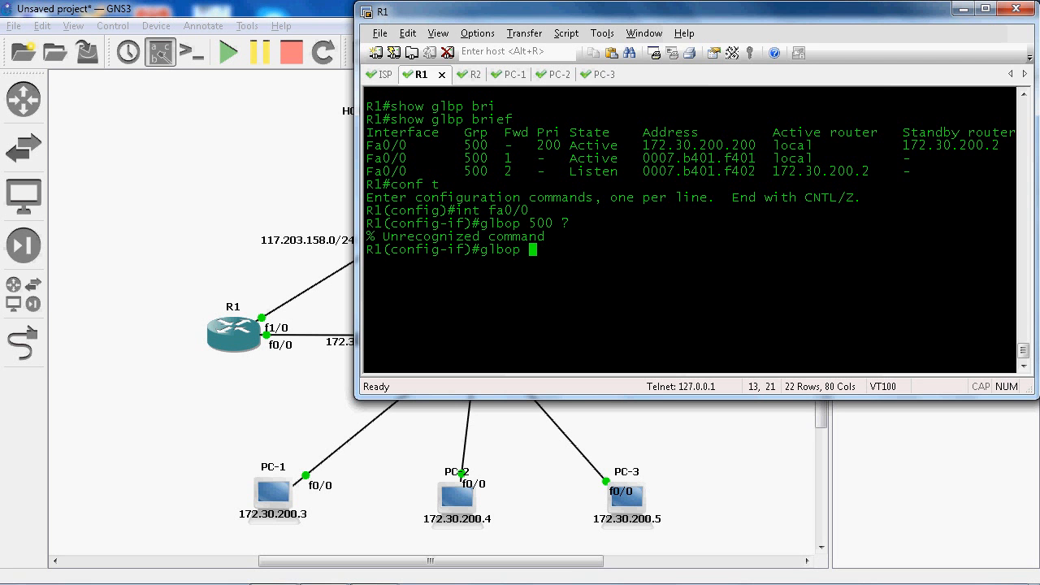
type("p 500 ?")
key("Return")
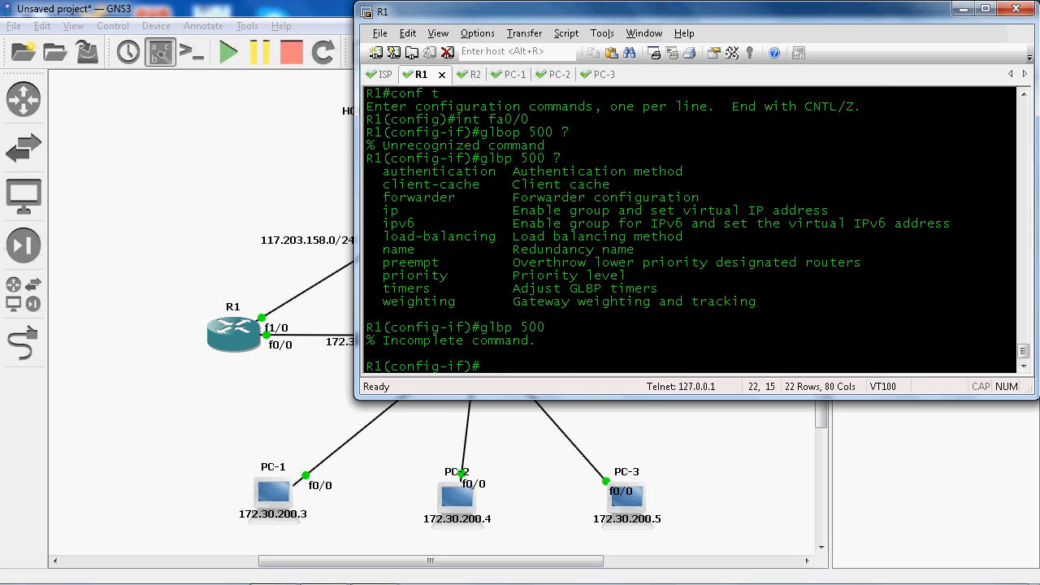
List the options of glbp 500 load-balancing and highlight the host-dependent, round-robin and weighted methods in the help output
key("Up")
type("load-bal")
key("Tab")
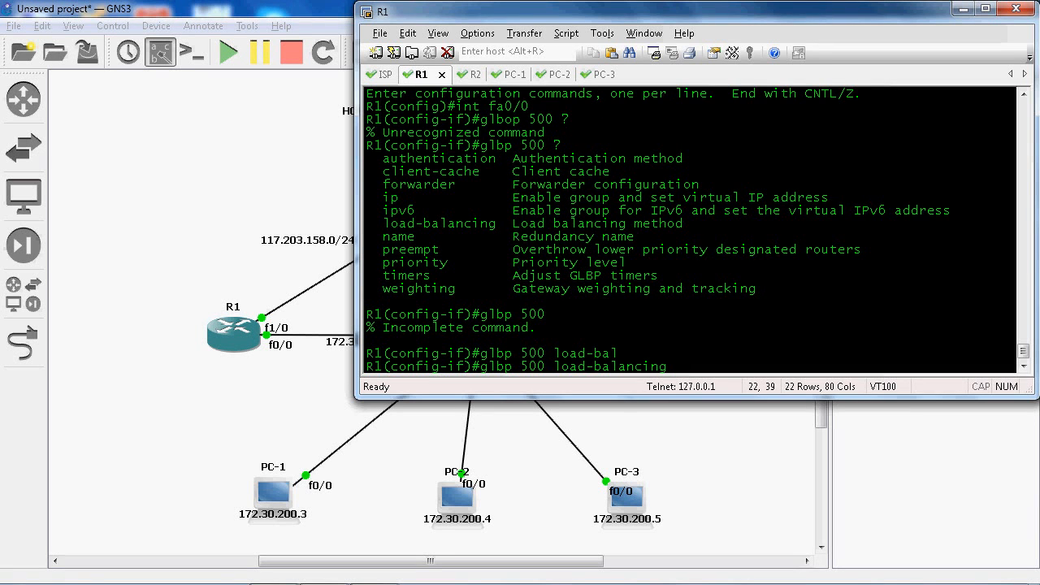
type("?")
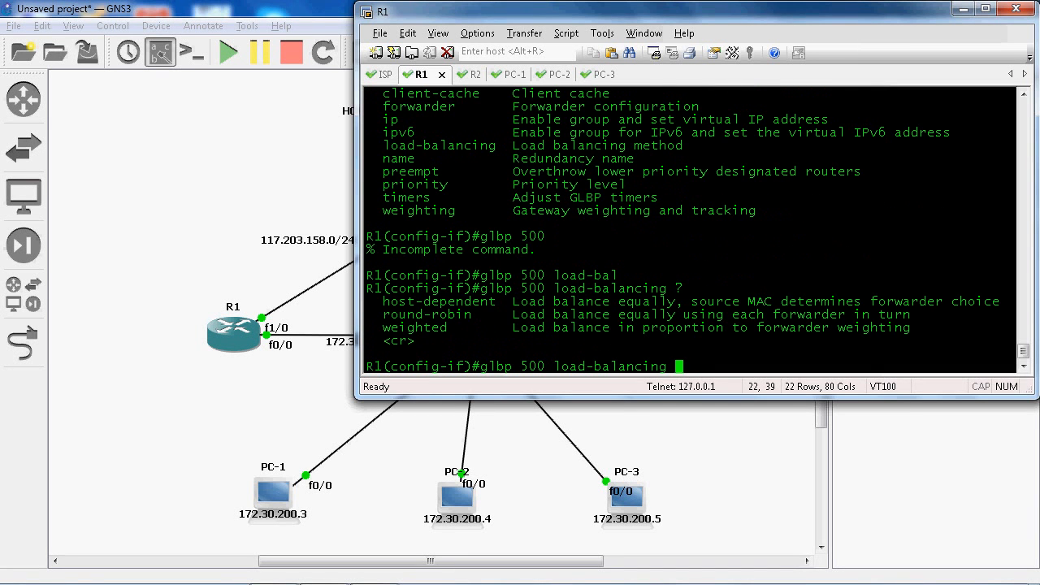
left_click_drag(378, 301, 503, 303)
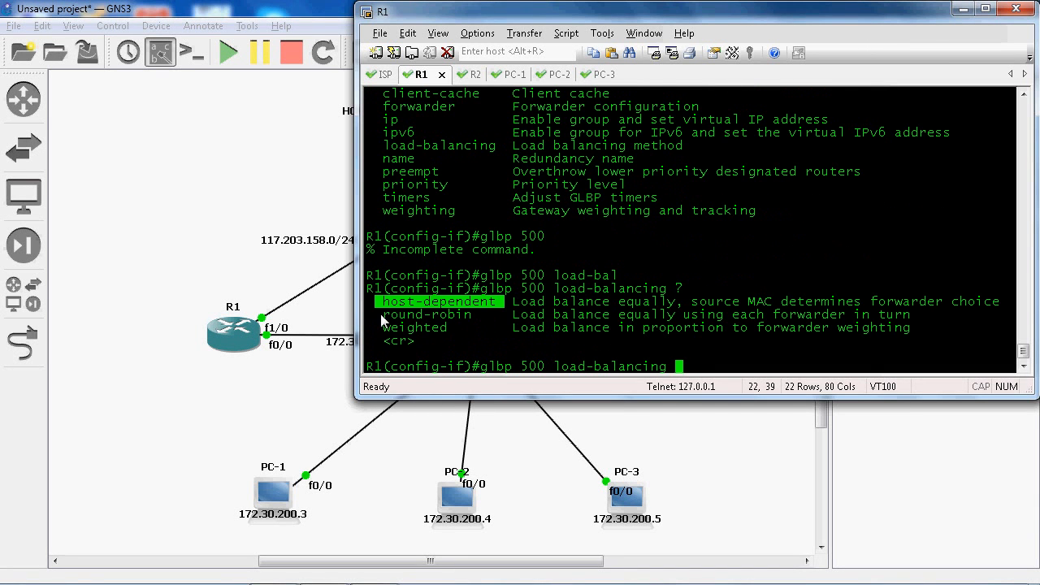
left_click_drag(378, 316, 495, 316)
double_click(392, 329)
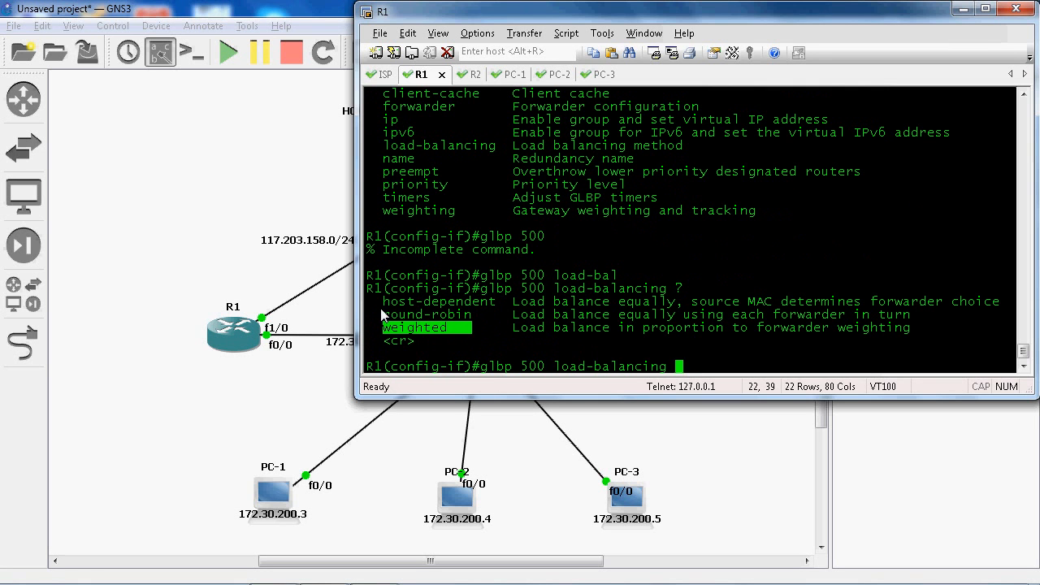
left_click_drag(382, 302, 512, 307)
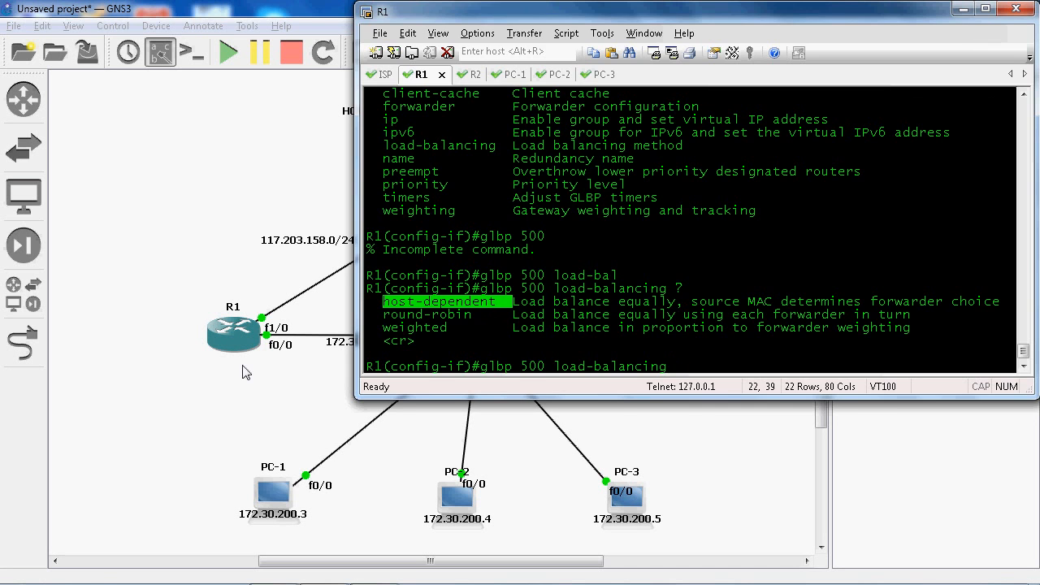
Review the topology diagram, return to the R1 console, and highlight the round-robin and weighted load-balancing methods
left_click(222, 276)
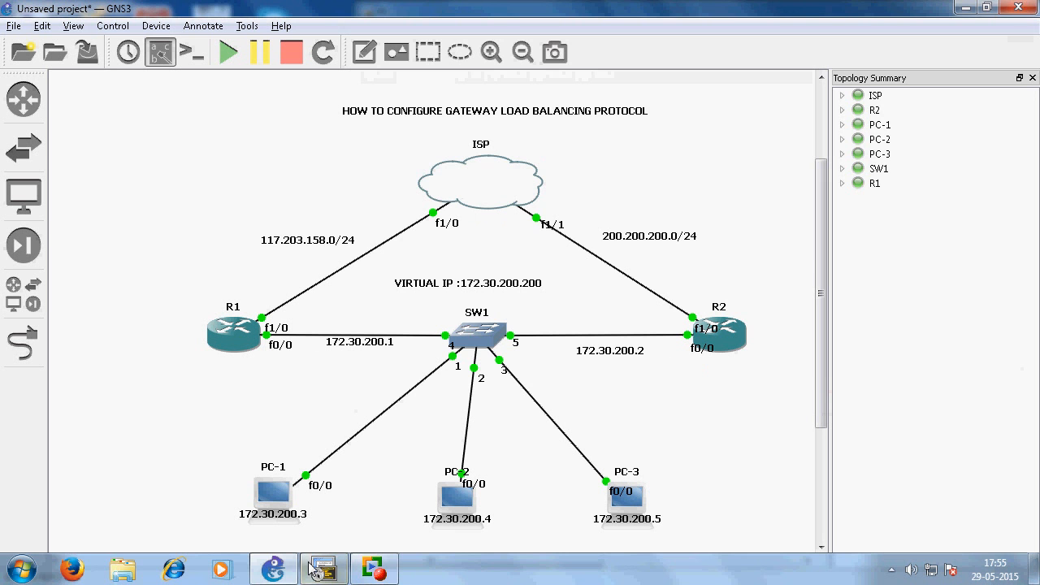
left_click(317, 569)
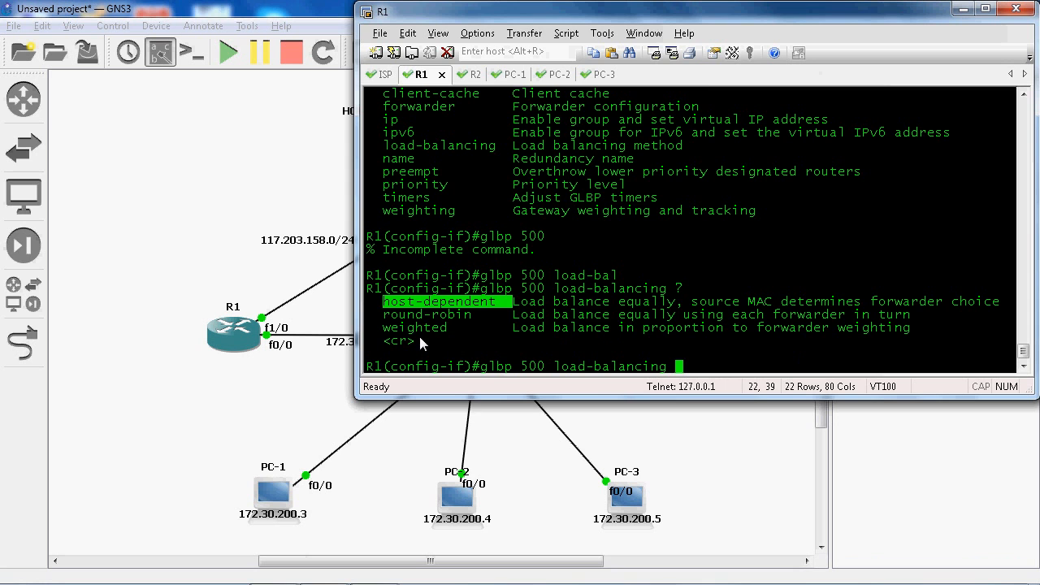
left_click_drag(374, 309, 511, 322)
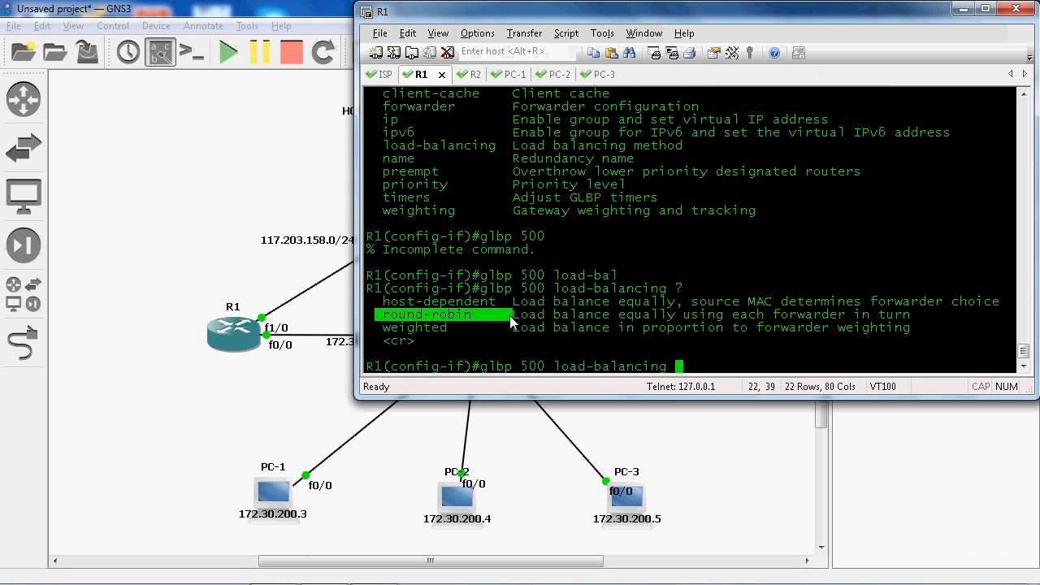
left_click_drag(384, 332, 482, 329)
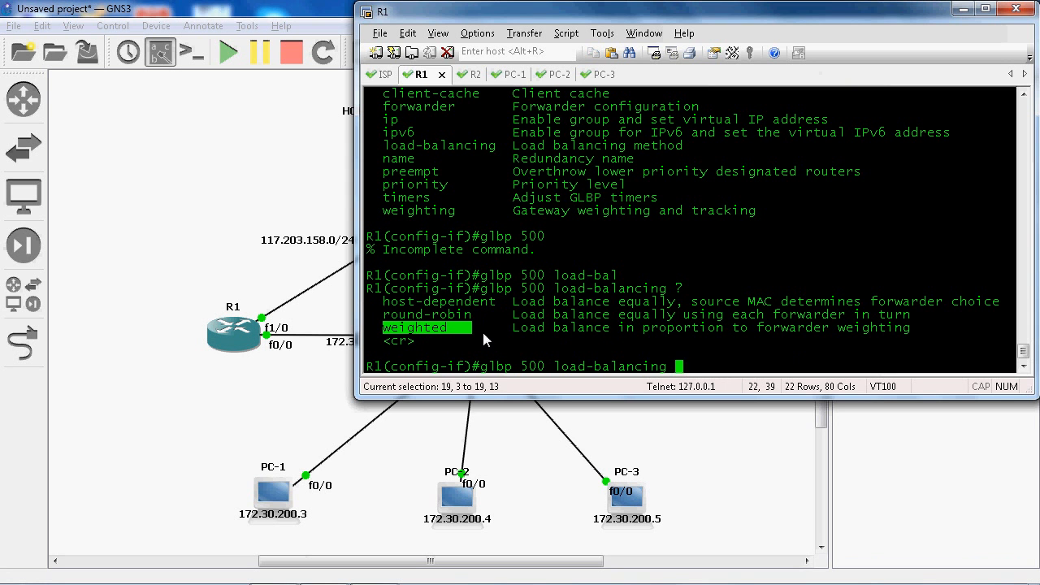
Bring the GNS3 topology to the front and inspect the details of routers R1 and R2
left_click(212, 234)
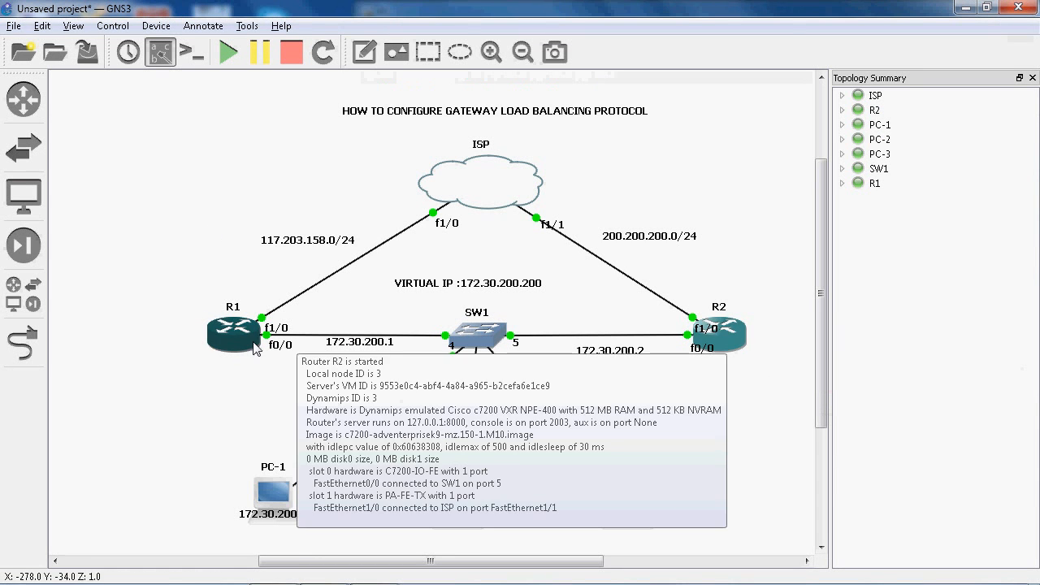
mouse_move(248, 345)
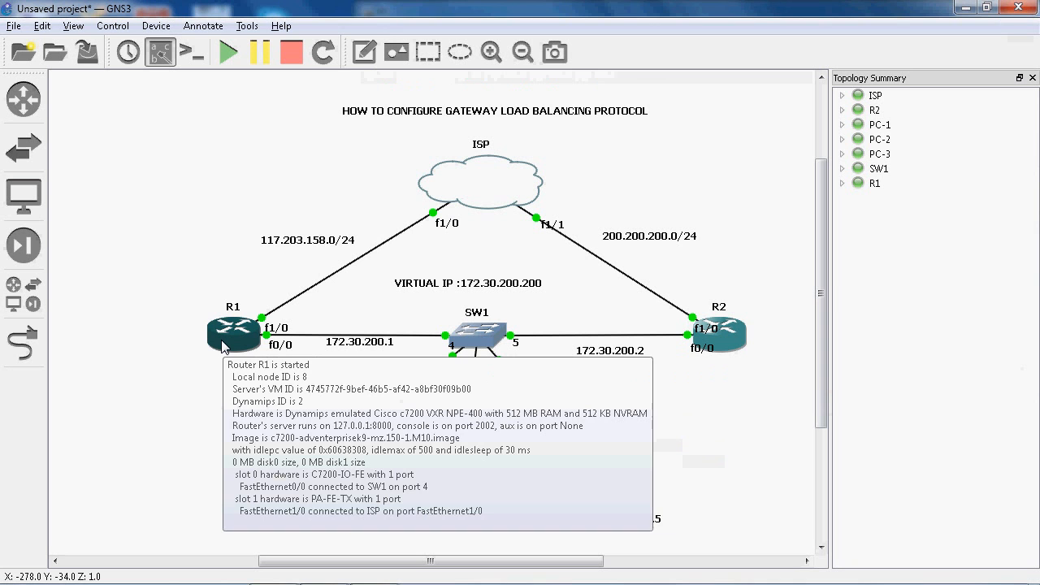
mouse_move(733, 347)
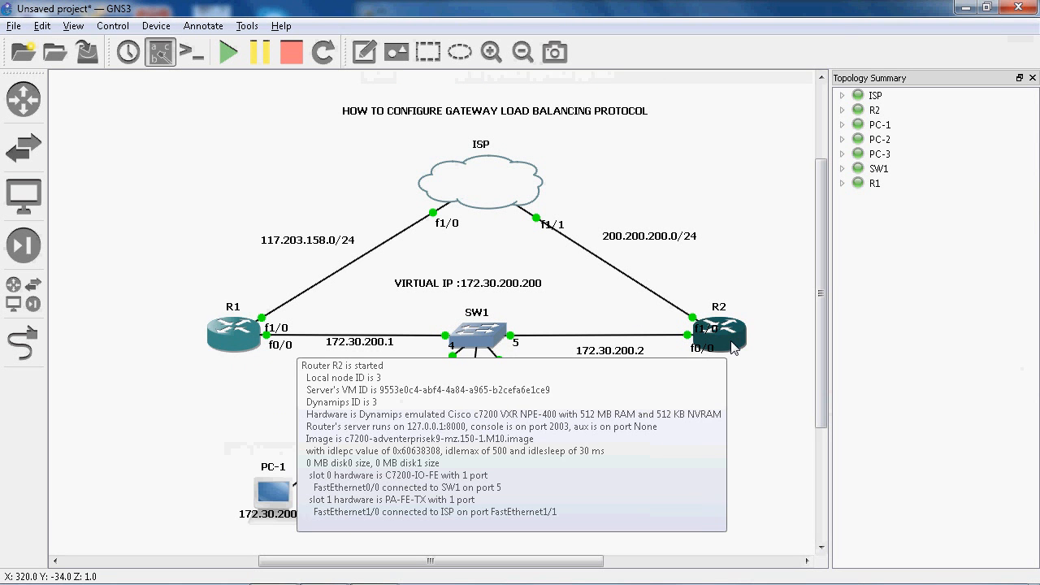